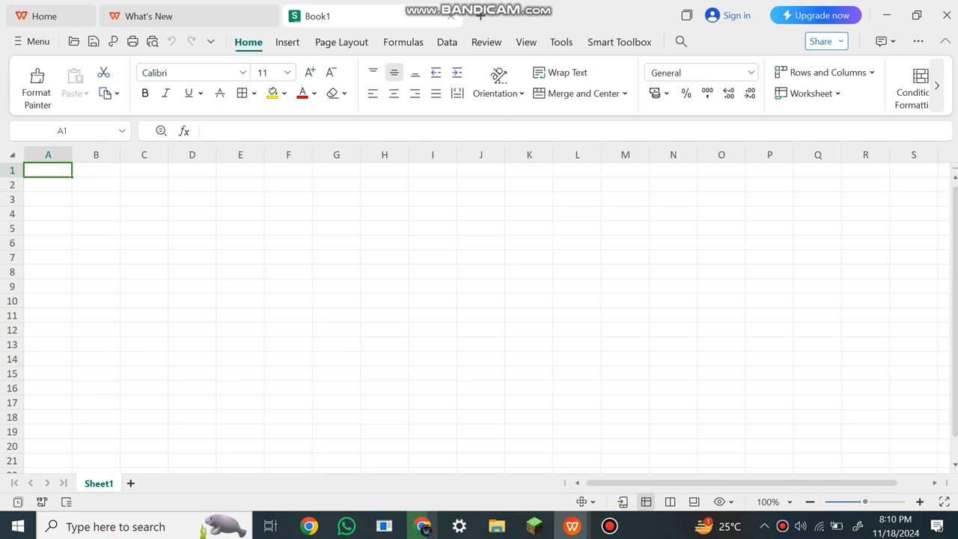
{"action": "left_click_drag", "start_coordinate": [48, 170], "coordinate": [337, 172]}
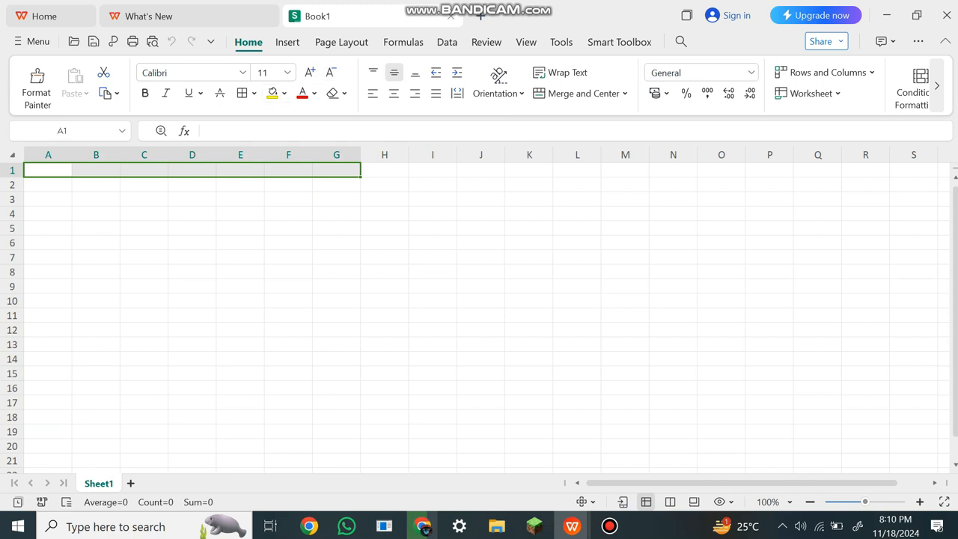
{"action": "left_click", "coordinate": [241, 199]}
{"action": "left_click", "coordinate": [48, 170]}
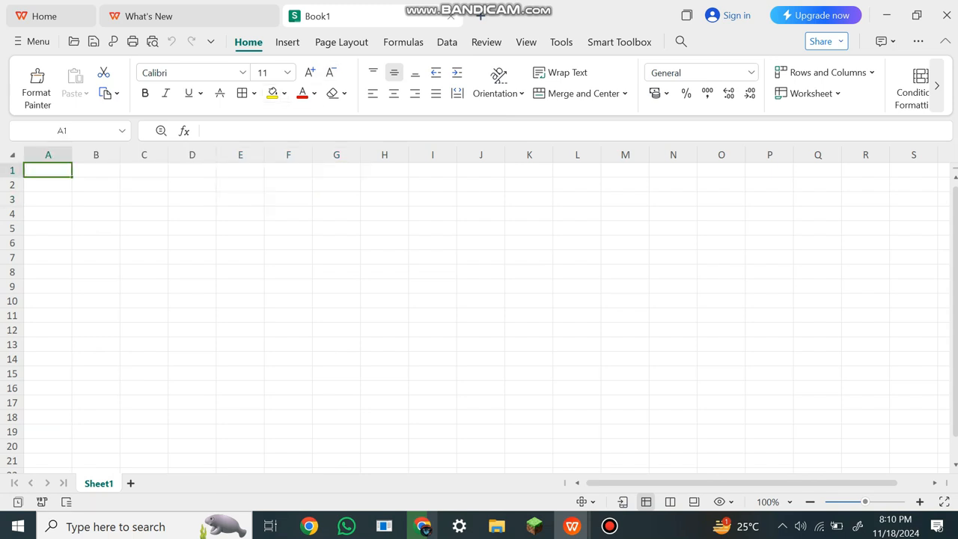
{"action": "left_click", "coordinate": [193, 170]}
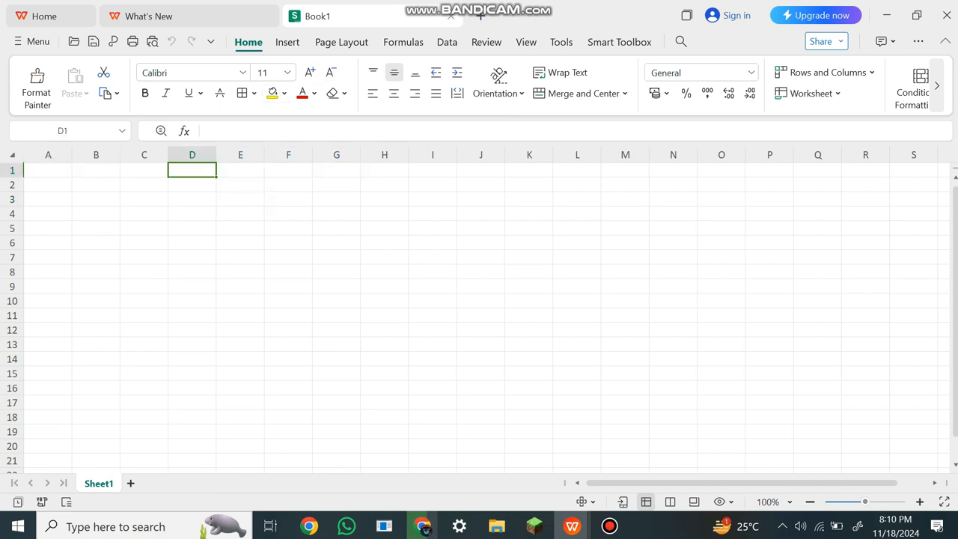
{"action": "left_click", "coordinate": [48, 170]}
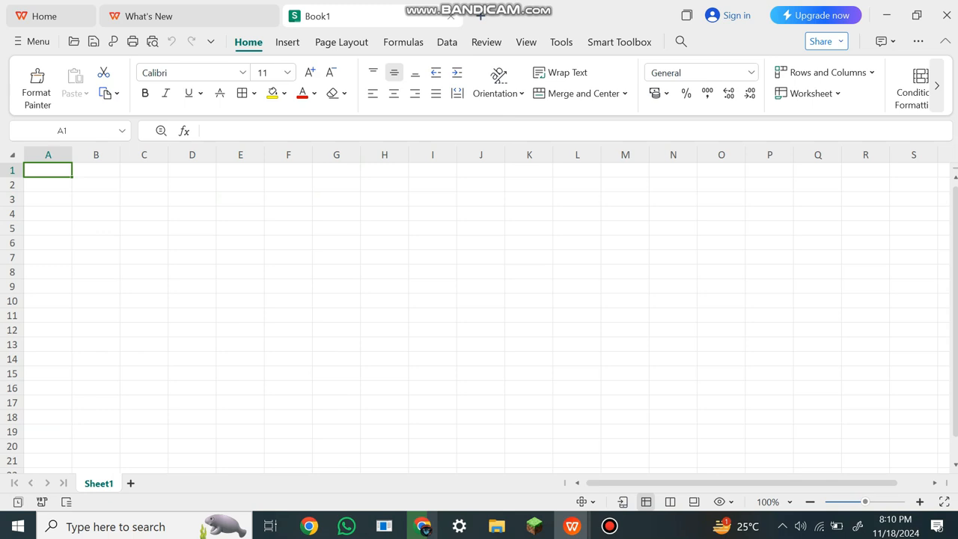
Step: Fill cells A1 to D1 with the dark orange theme colour
{"action": "mouse_move", "coordinate": [48, 170]}
{"action": "left_mouse_down"}
{"action": "mouse_move", "coordinate": [144, 170]}
{"action": "mouse_move", "coordinate": [96, 169]}
{"action": "mouse_move", "coordinate": [95, 185]}
{"action": "mouse_move", "coordinate": [96, 170]}
{"action": "mouse_move", "coordinate": [48, 170]}
{"action": "left_mouse_up"}
{"action": "left_click_drag", "start_coordinate": [48, 170], "coordinate": [192, 169]}
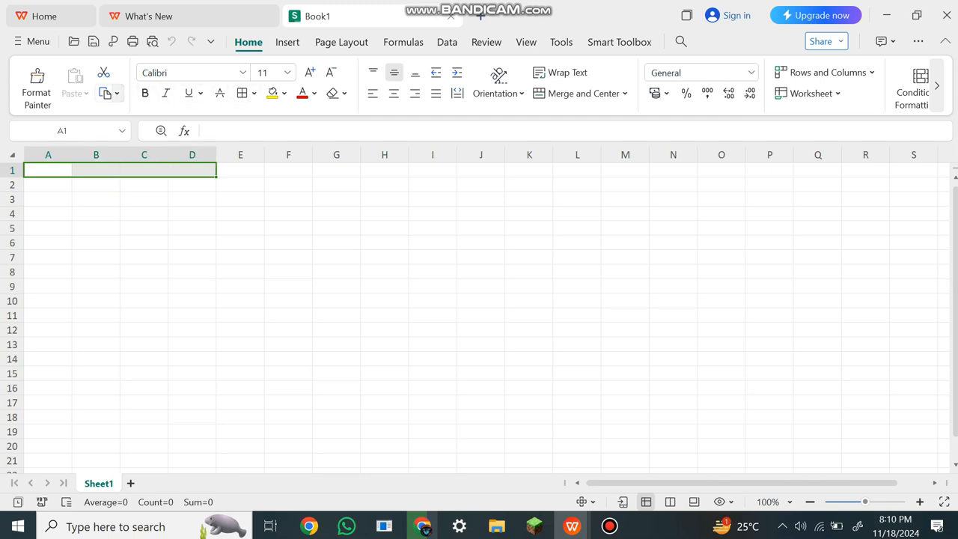
{"action": "left_click", "coordinate": [285, 93]}
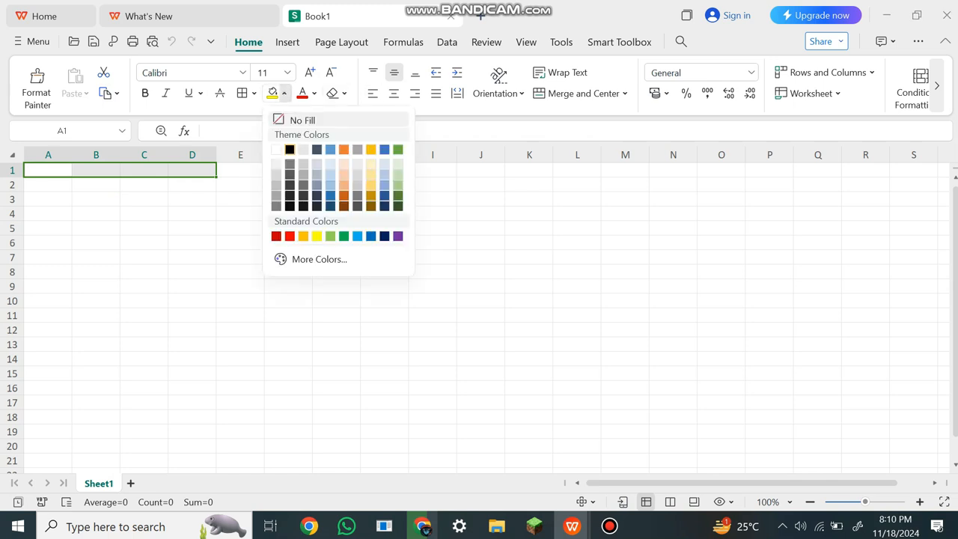
{"action": "left_click", "coordinate": [344, 196]}
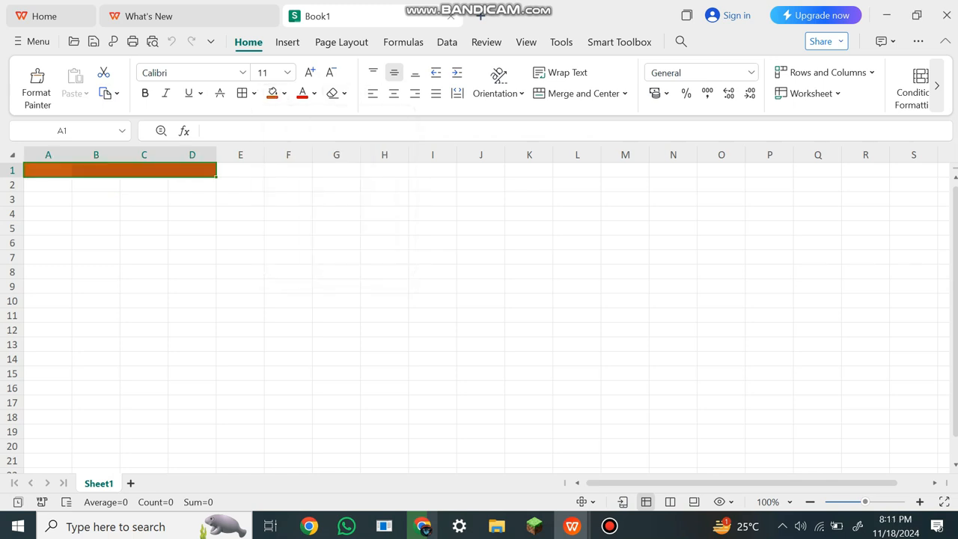
{"action": "left_click", "coordinate": [143, 258]}
Step: Enter the headings "Addition" in A1 and "Subtraction" in B1
{"action": "left_click", "coordinate": [48, 154]}
{"action": "left_click", "coordinate": [48, 170]}
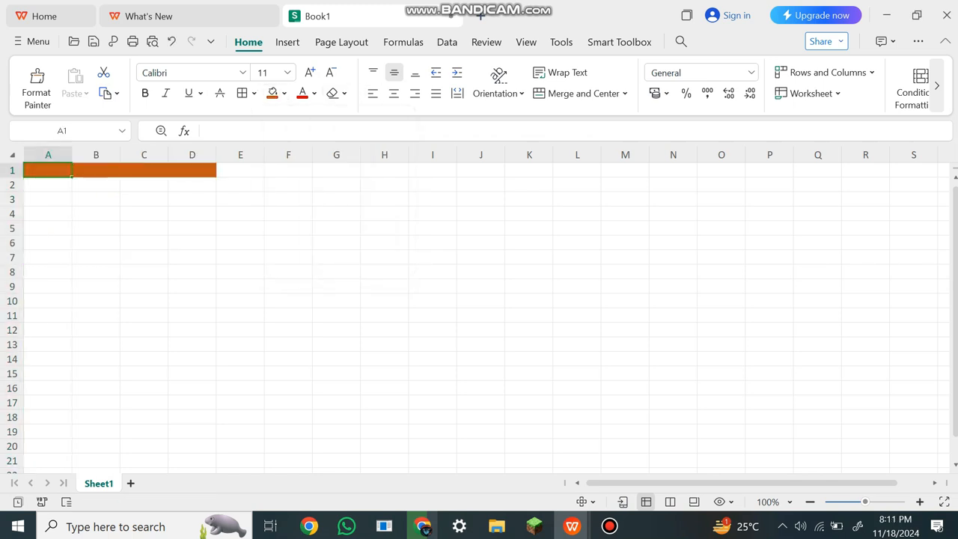
{"action": "type", "text": "a"}
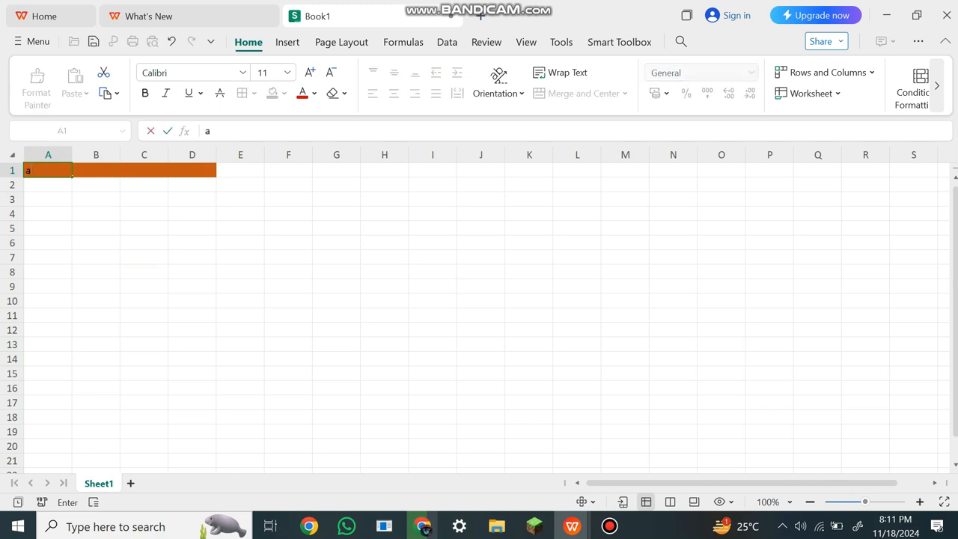
{"action": "key", "text": "BackSpace"}
{"action": "type", "text": "Addition"}
{"action": "key", "text": "Tab"}
{"action": "type", "text": "Subtraction"}
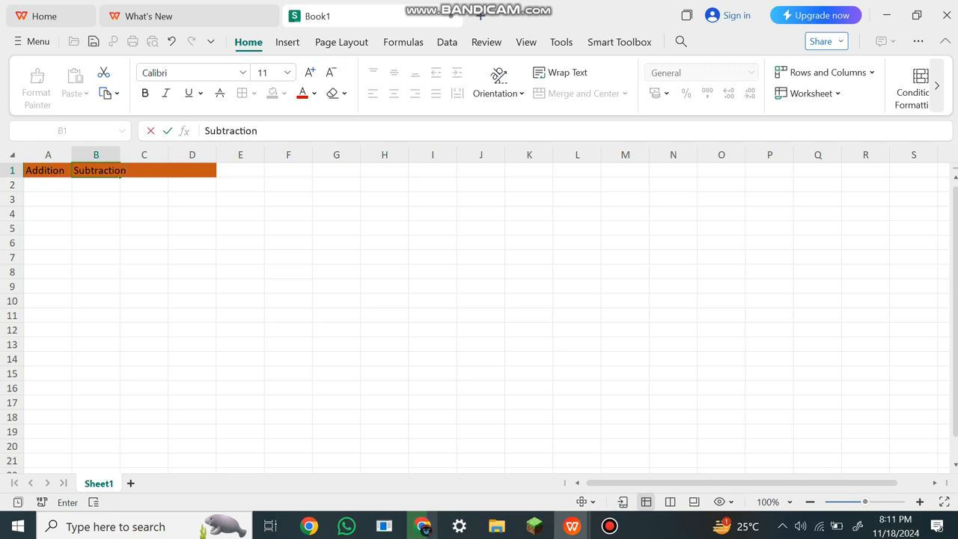
Step: Widen column B so the "Subtraction" heading fits inside its cell
{"action": "left_click", "coordinate": [120, 155]}
{"action": "left_click_drag", "start_coordinate": [144, 301], "coordinate": [144, 287]}
{"action": "left_click_drag", "start_coordinate": [120, 155], "coordinate": [132, 155]}
Step: Enter the heading "Multiplication" in C1 and widen column C to fit it
{"action": "left_click", "coordinate": [157, 170]}
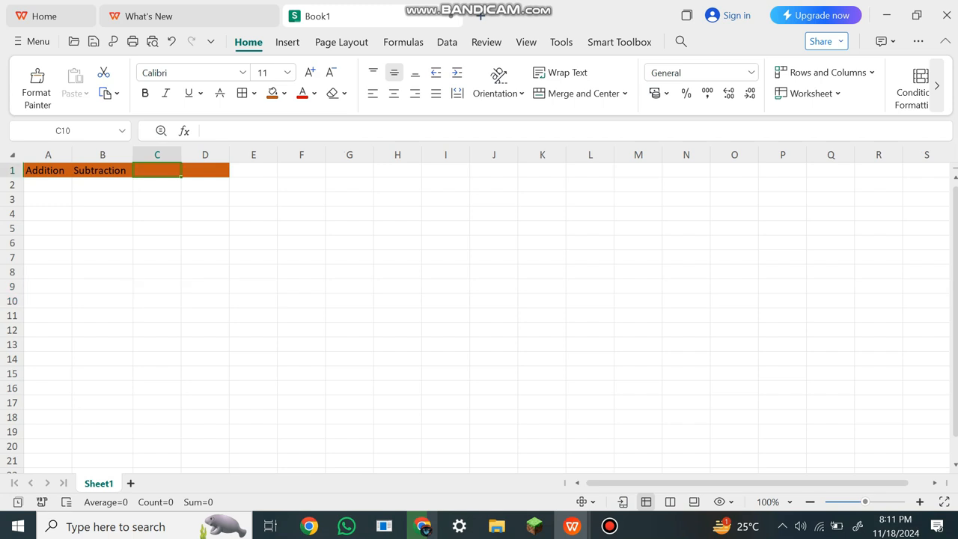
{"action": "type", "text": "Mul"}
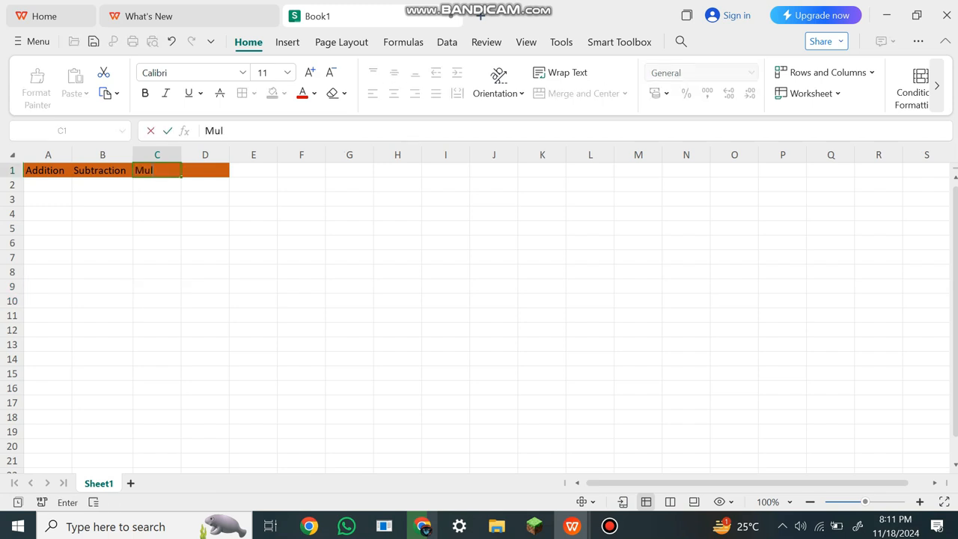
{"action": "type", "text": "tiplication"}
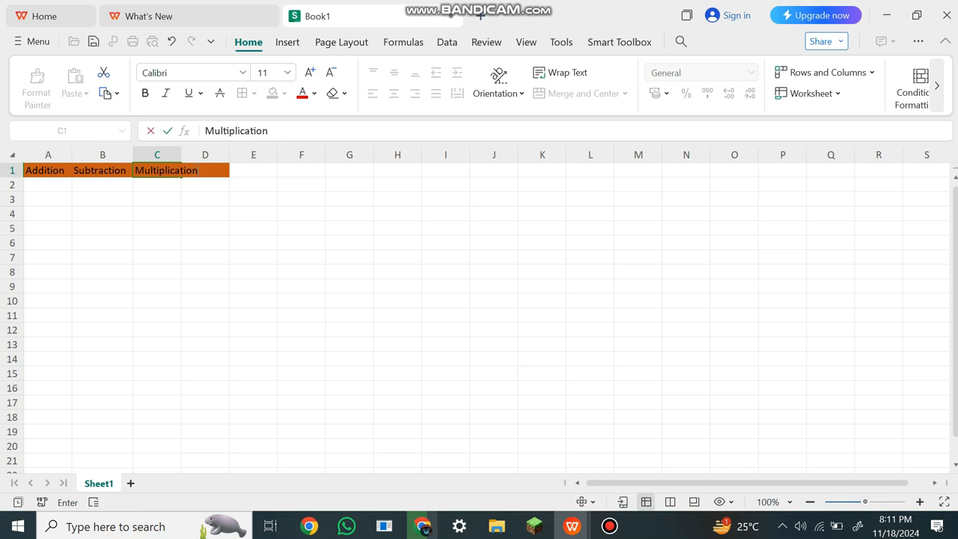
{"action": "left_click", "coordinate": [182, 155]}
{"action": "left_click_drag", "start_coordinate": [205, 243], "coordinate": [205, 229]}
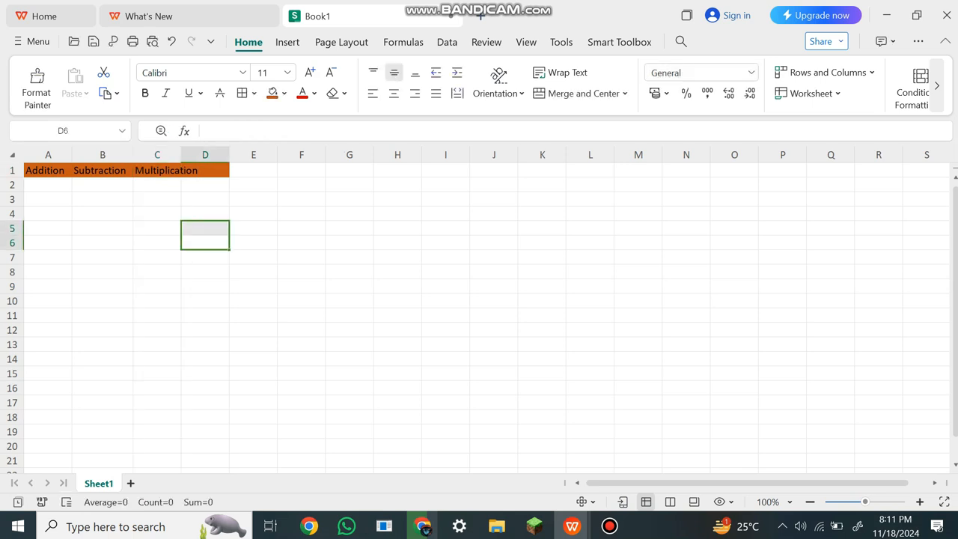
{"action": "left_click_drag", "start_coordinate": [181, 155], "coordinate": [208, 155]}
Step: Enter the heading "Division" in D1
{"action": "left_click", "coordinate": [231, 171]}
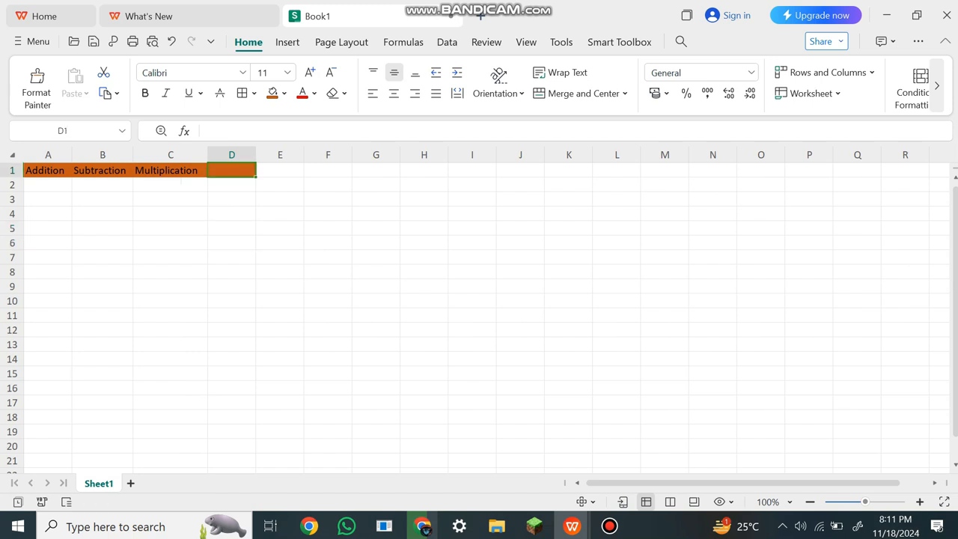
{"action": "type", "text": "Division"}
{"action": "left_click", "coordinate": [280, 243]}
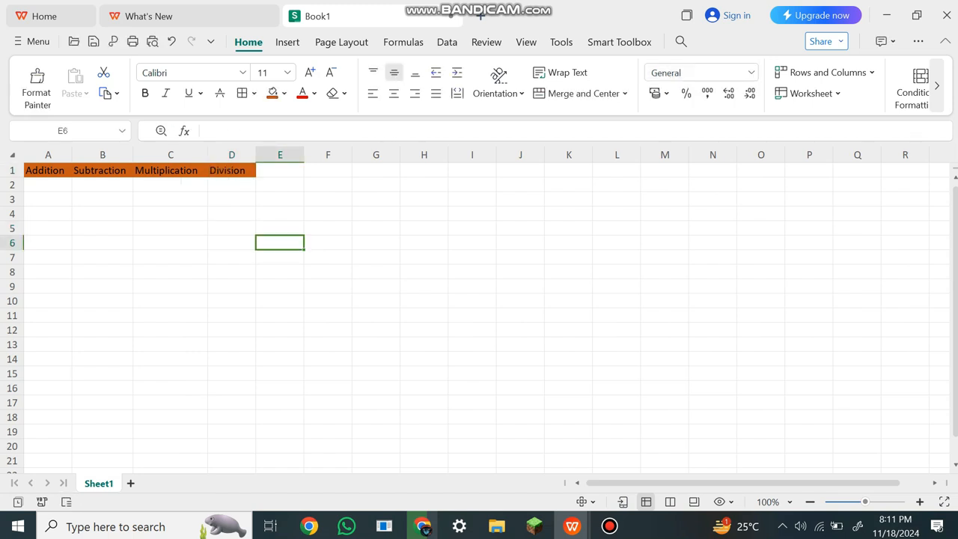
Step: Examine the four operation headings in the coloured row A1 to D1 at a larger size
{"action": "left_click", "coordinate": [171, 272]}
{"action": "left_click", "coordinate": [102, 199]}
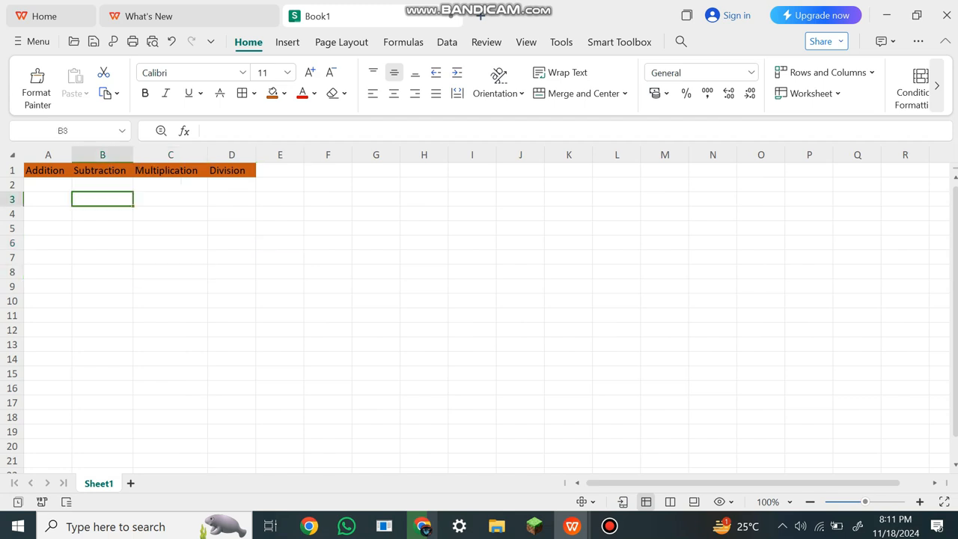
{"action": "left_click", "coordinate": [48, 184]}
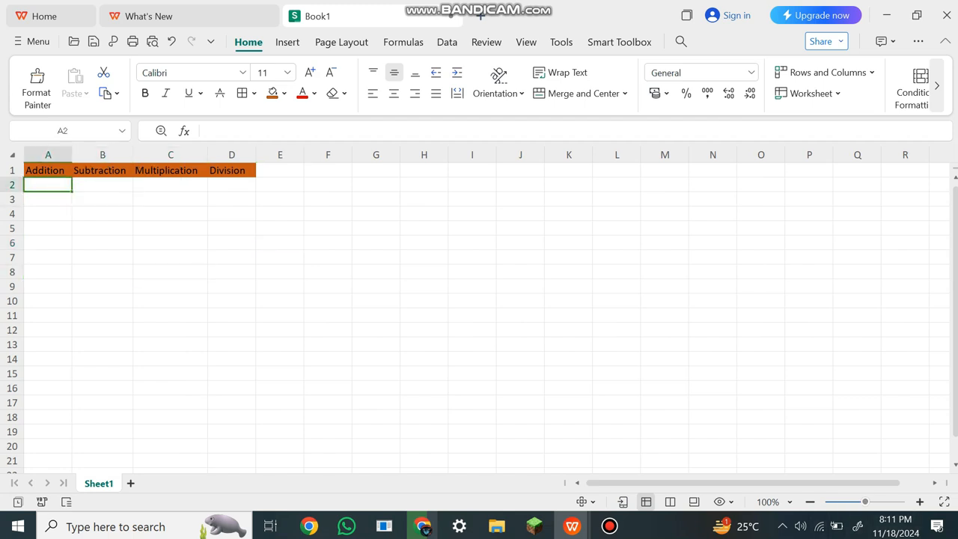
{"action": "scroll", "coordinate": [474, 309], "scroll_direction": "up", "scroll_amount": 10}
{"action": "scroll", "coordinate": [475, 309], "scroll_direction": "down", "scroll_amount": 10}
{"action": "scroll", "coordinate": [475, 309], "scroll_direction": "up", "scroll_amount": 5}
{"action": "scroll", "coordinate": [475, 309], "scroll_direction": "up", "scroll_amount": 2}
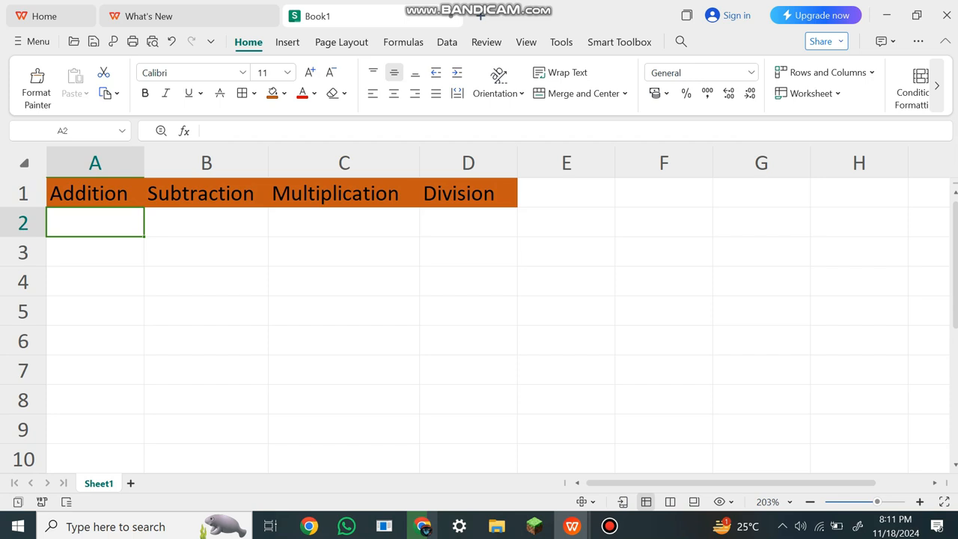
{"action": "left_click", "coordinate": [95, 193]}
{"action": "left_click", "coordinate": [206, 223]}
{"action": "left_click", "coordinate": [343, 193]}
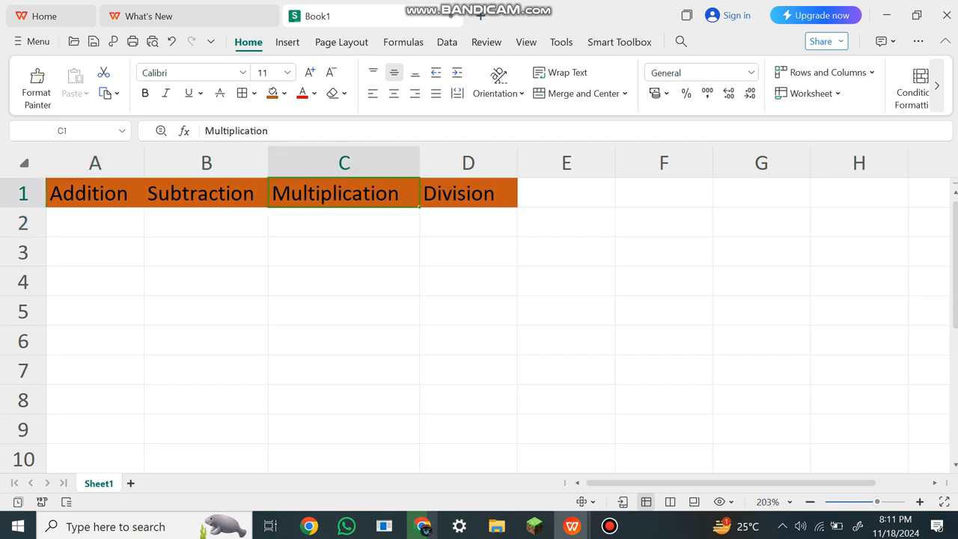
{"action": "left_click", "coordinate": [468, 193]}
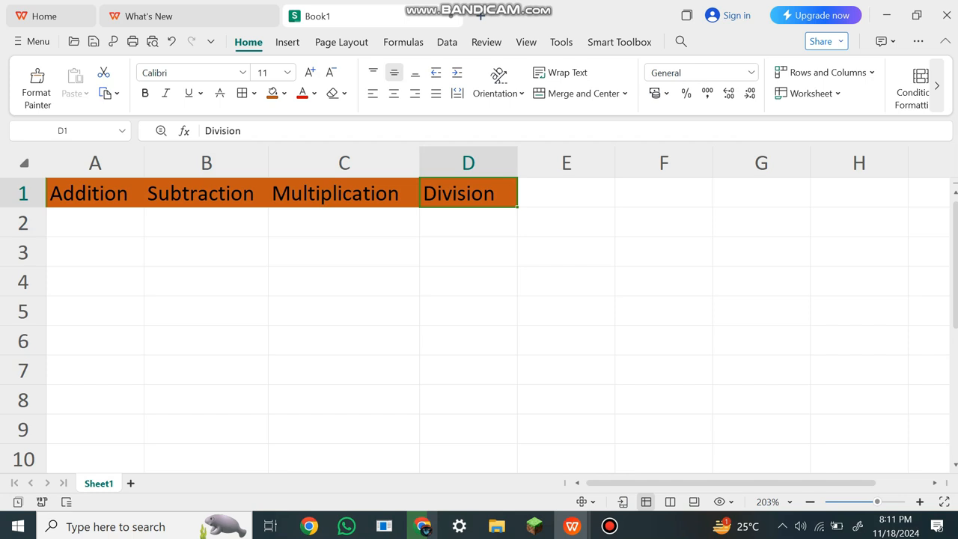
Step: Enter 22 in A2 and 25 in A3 under the Addition heading
{"action": "left_click", "coordinate": [95, 223]}
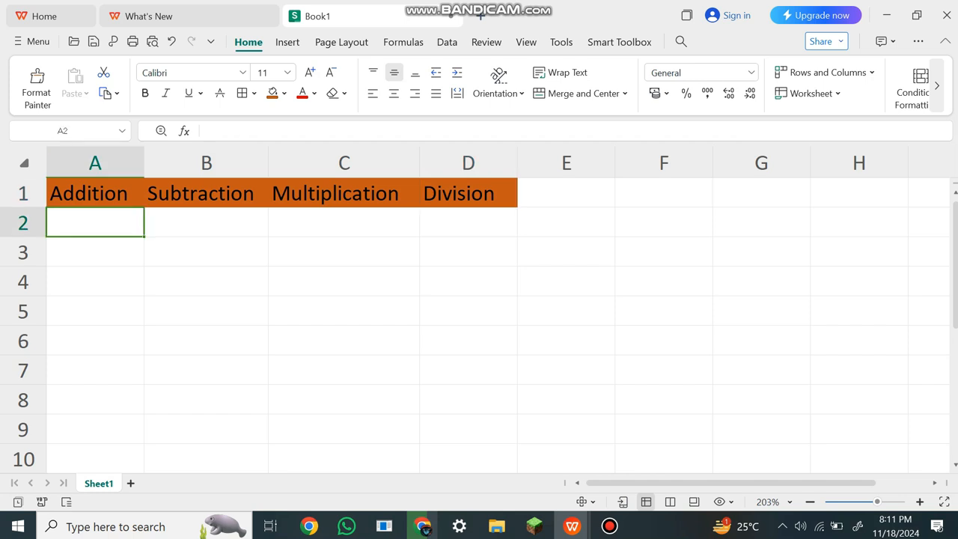
{"action": "type", "text": "22"}
{"action": "key", "text": "Return"}
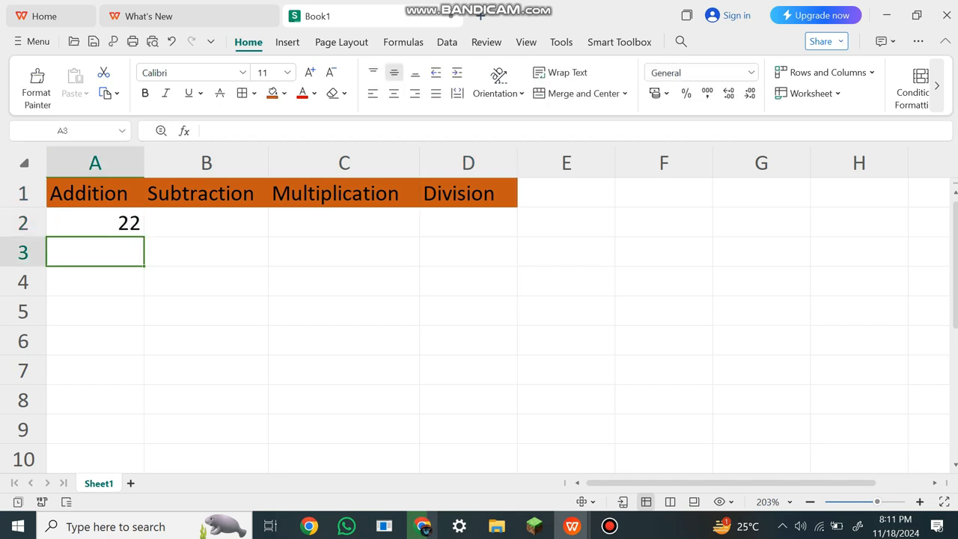
{"action": "type", "text": "25"}
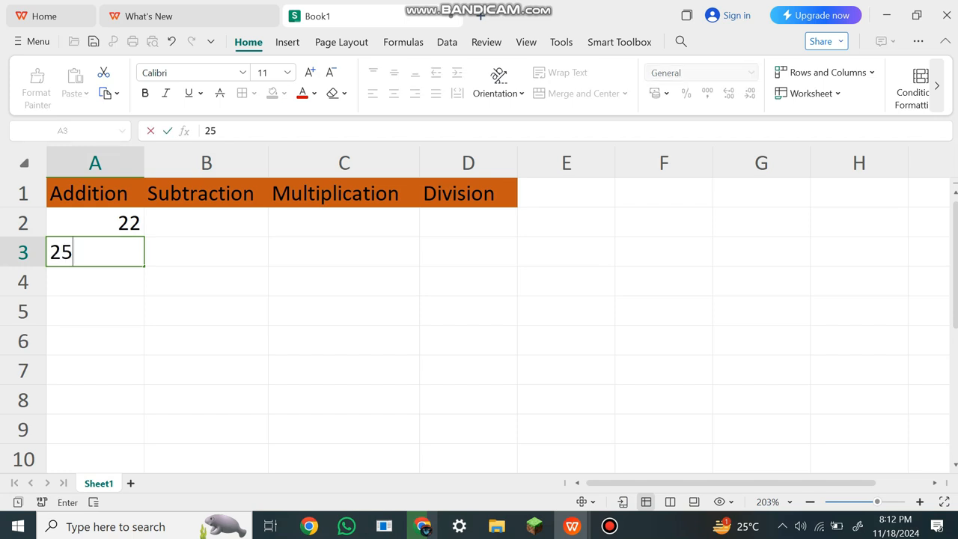
{"action": "left_click", "coordinate": [206, 281]}
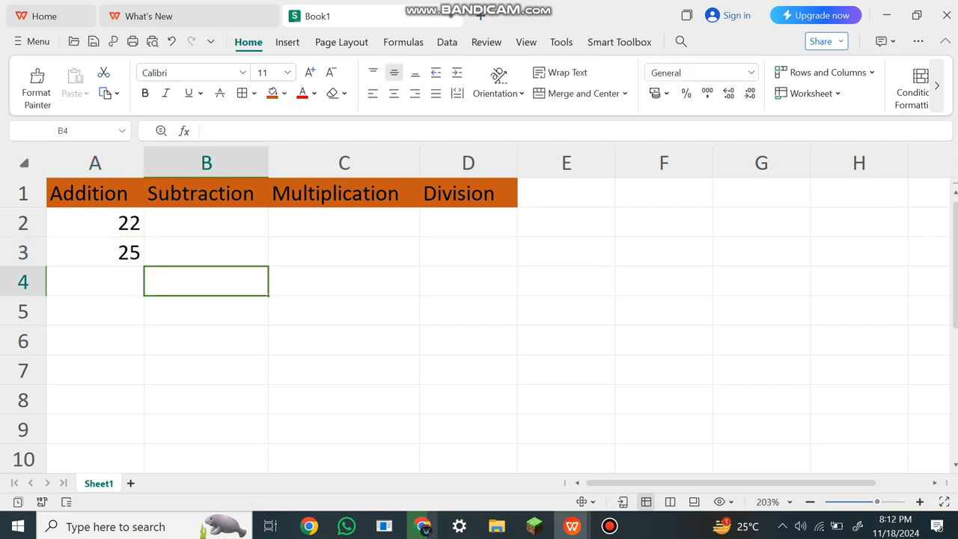
Step: Enter 60 in B2 and 49 in B3 under the Subtraction heading
{"action": "left_click", "coordinate": [206, 223]}
{"action": "type", "text": "600"}
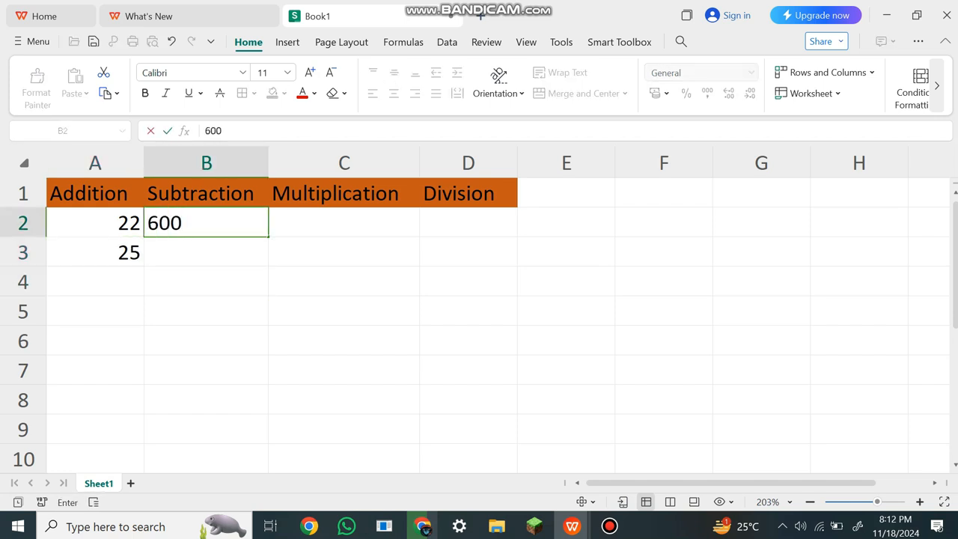
{"action": "key", "text": "BackSpace"}
{"action": "key", "text": "Return"}
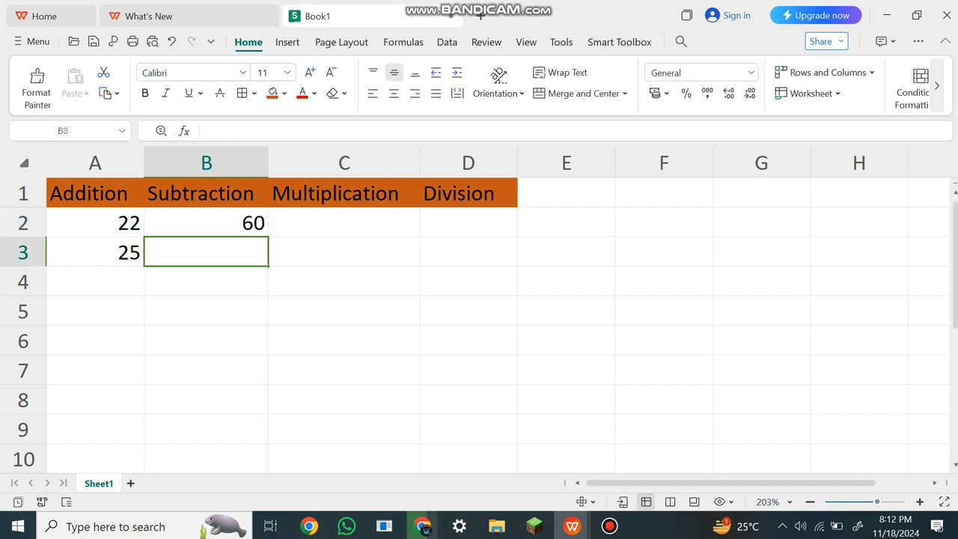
{"action": "type", "text": "49"}
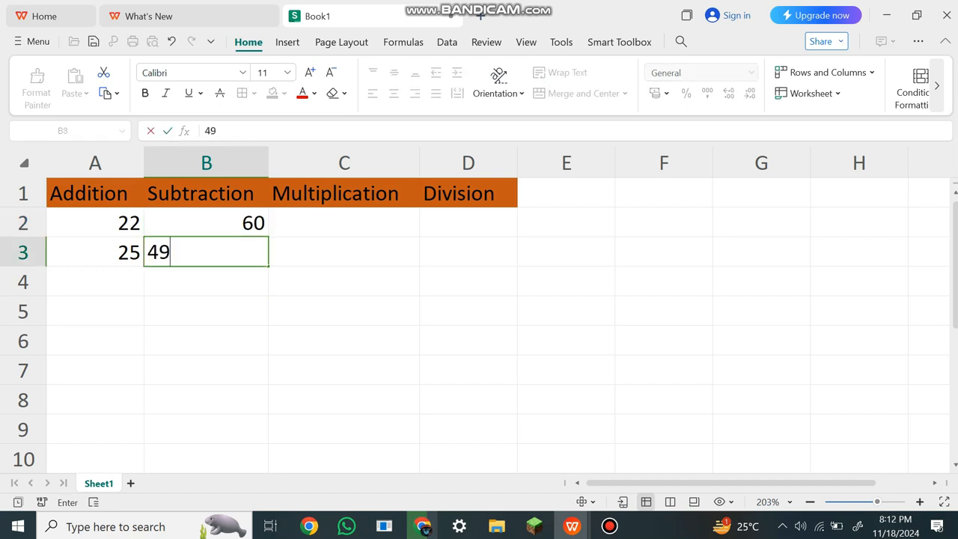
{"action": "left_click", "coordinate": [345, 310]}
Step: Enter 86 in C2 and 23 in C3 under the Multiplication heading
{"action": "left_click", "coordinate": [344, 222]}
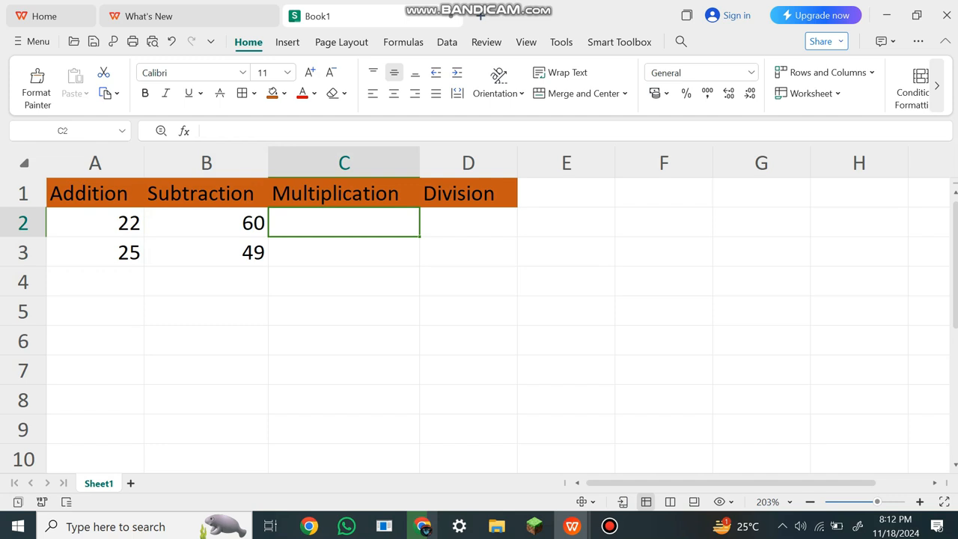
{"action": "type", "text": "86"}
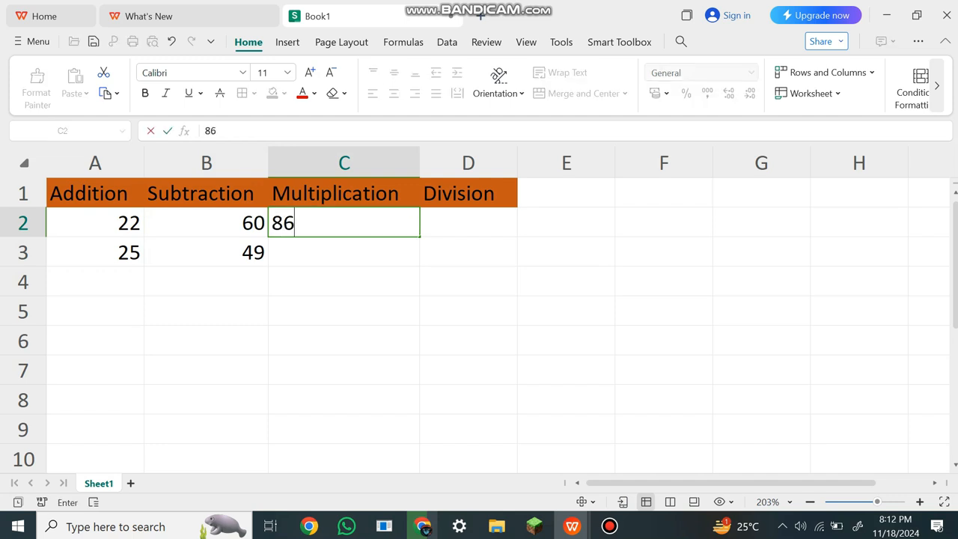
{"action": "key", "text": "Return"}
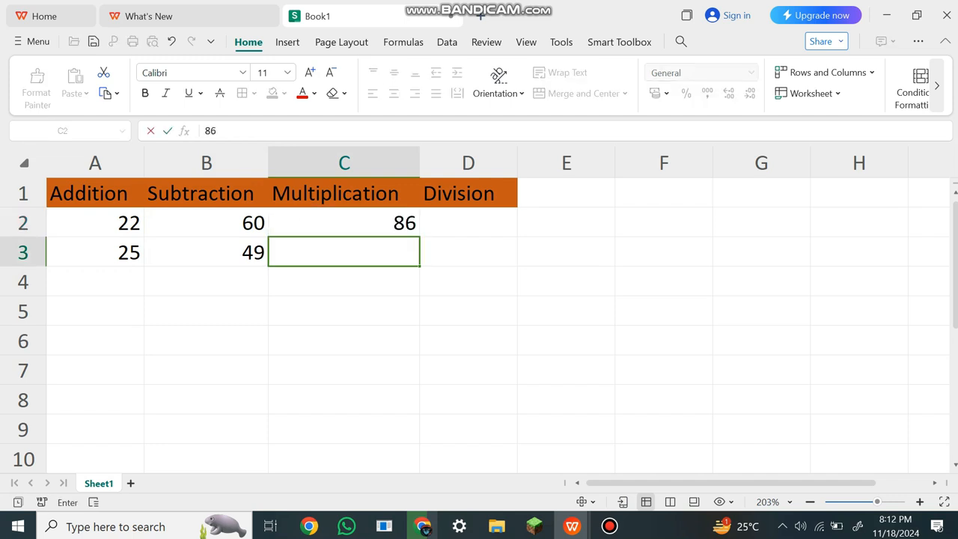
{"action": "type", "text": "23"}
Step: Enter 94 in D2 and 66 in D3 under the Division heading
{"action": "left_click", "coordinate": [468, 222]}
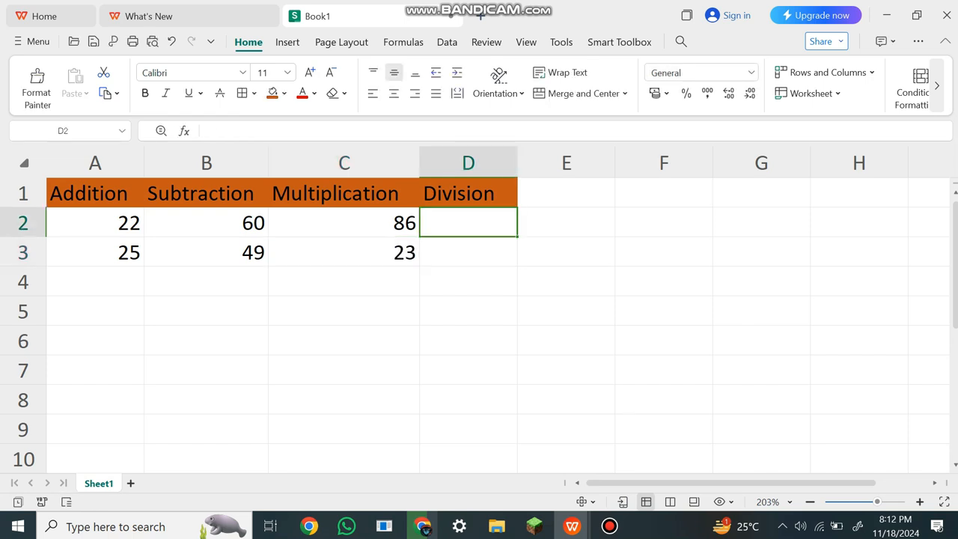
{"action": "type", "text": "94"}
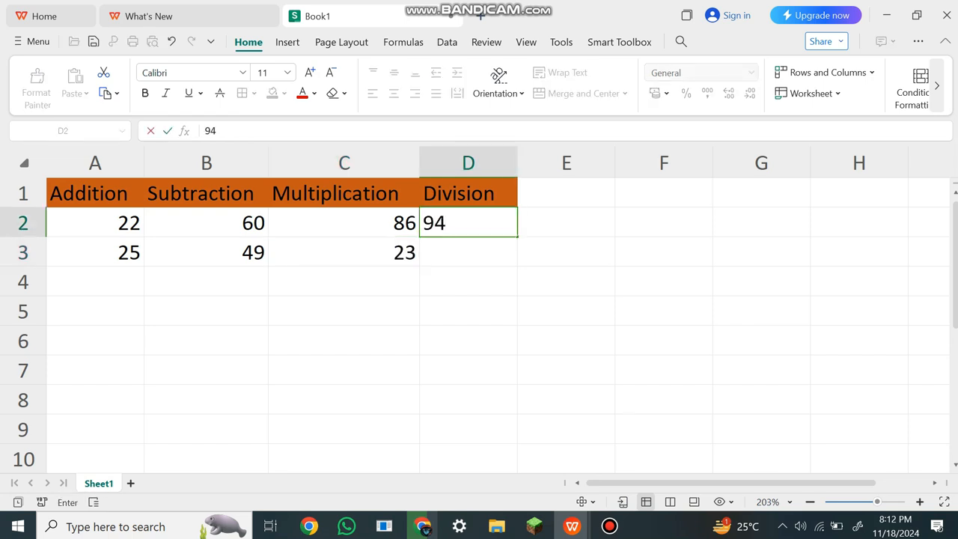
{"action": "key", "text": "Return"}
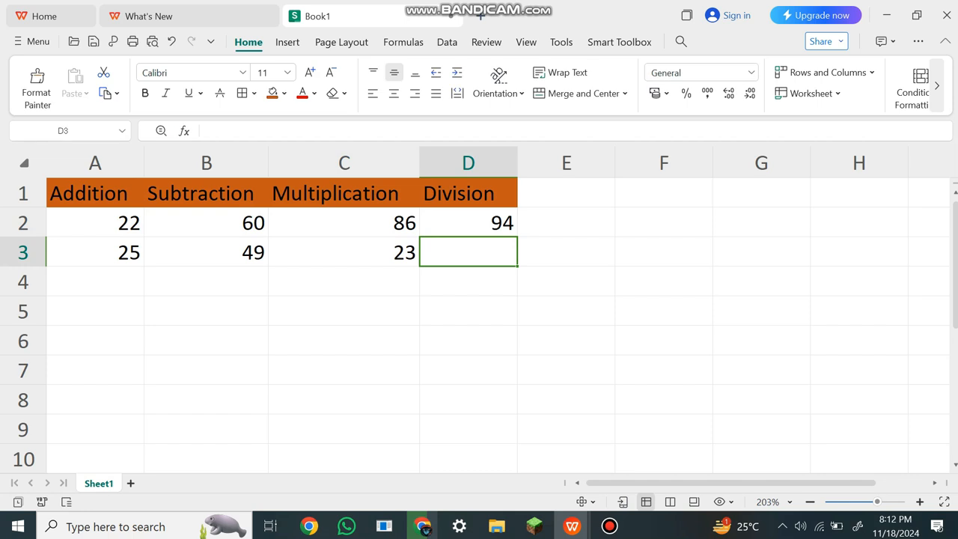
{"action": "type", "text": "66"}
{"action": "key", "text": "Return"}
{"action": "key", "text": "Return"}
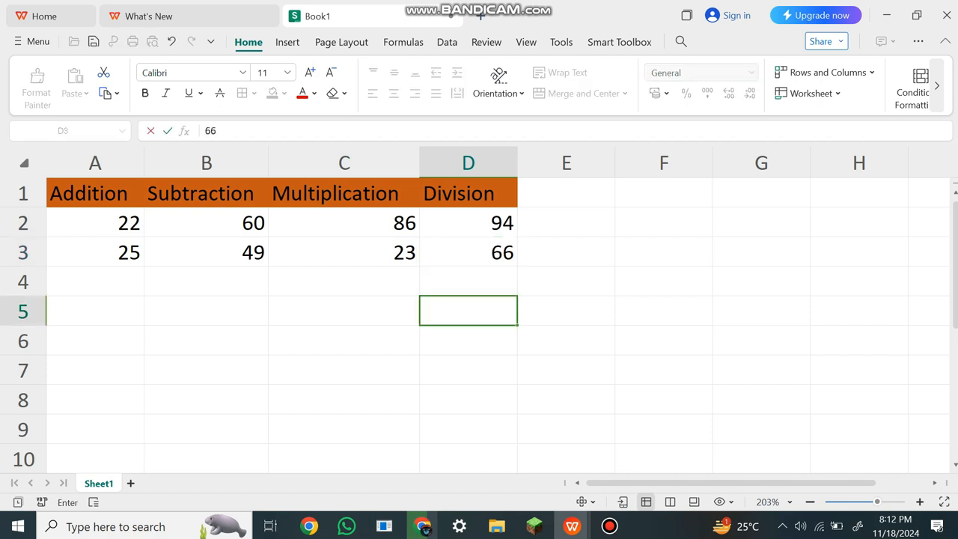
Step: Replace the second Division number in D3 with 12
{"action": "left_click", "coordinate": [469, 252]}
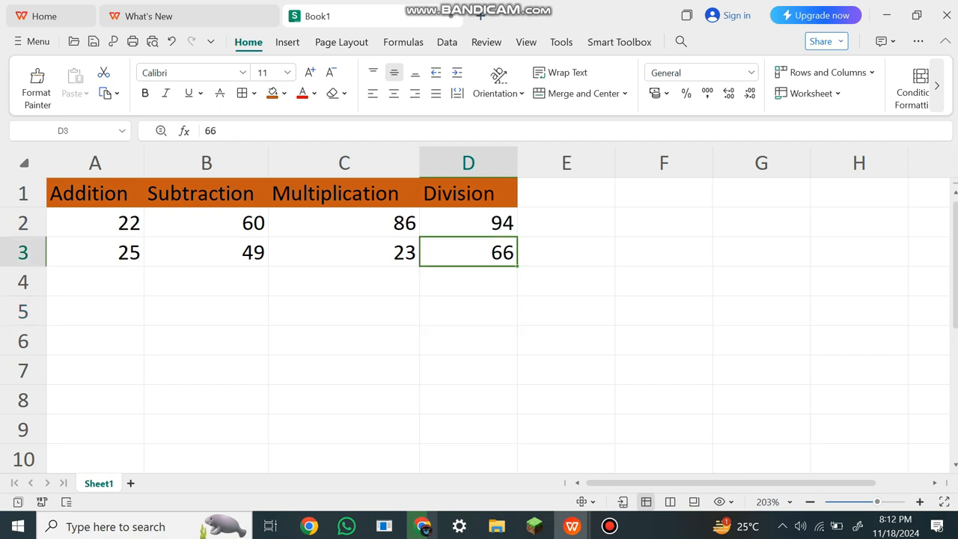
{"action": "key", "text": "BackSpace"}
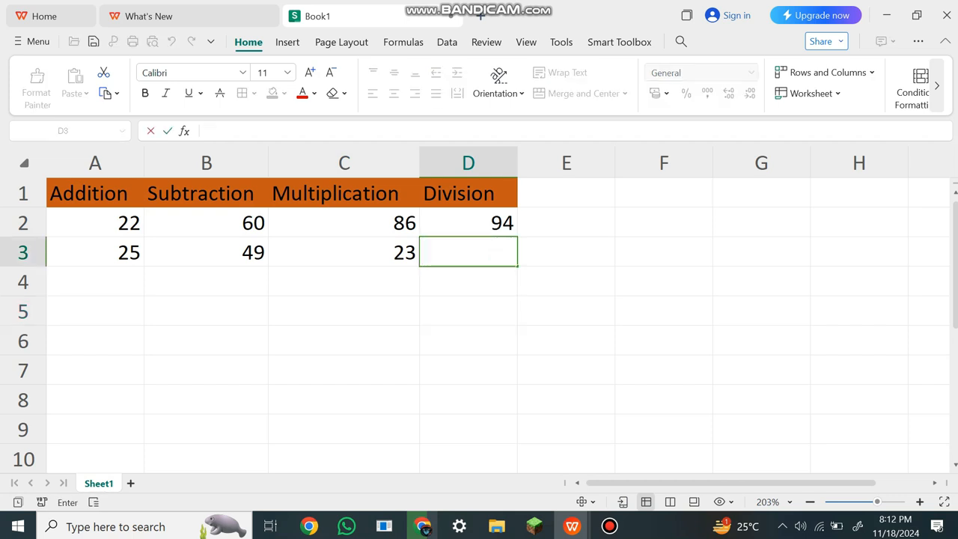
{"action": "type", "text": "12"}
{"action": "left_click_drag", "start_coordinate": [468, 282], "coordinate": [469, 311]}
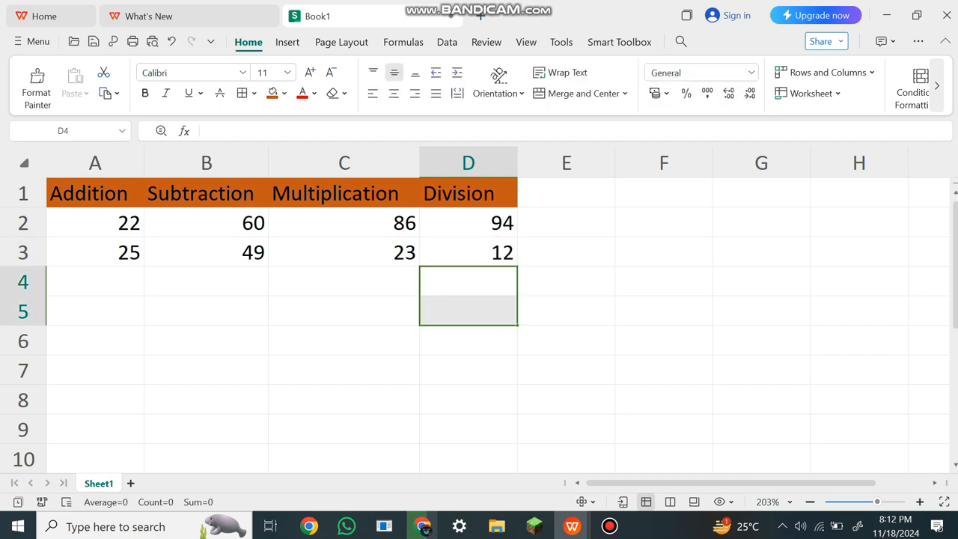
Step: Apply all borders to the number cells A2:D3
{"action": "left_click", "coordinate": [95, 223]}
{"action": "left_click_drag", "start_coordinate": [95, 223], "coordinate": [468, 252]}
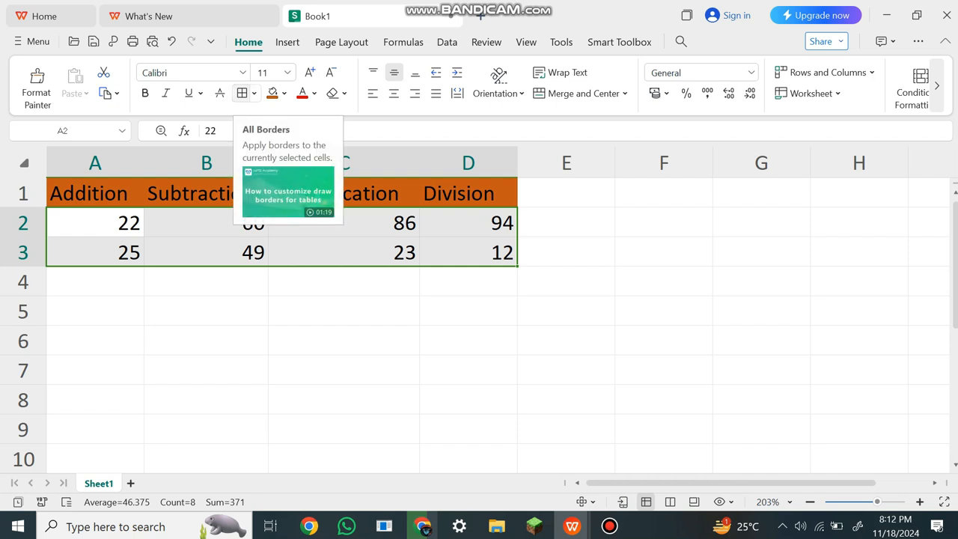
{"action": "left_click", "coordinate": [242, 92]}
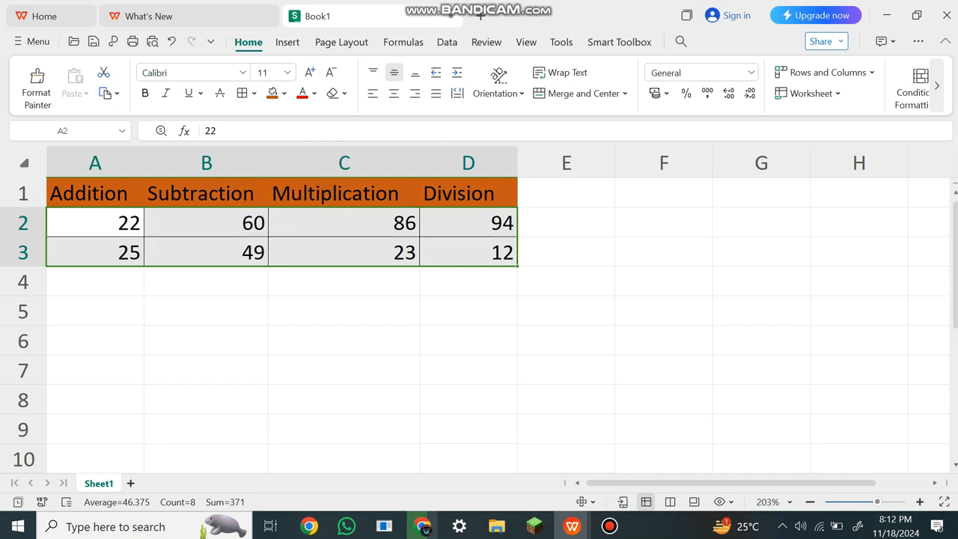
{"action": "left_click_drag", "start_coordinate": [206, 310], "coordinate": [206, 341]}
{"action": "left_click", "coordinate": [254, 93]}
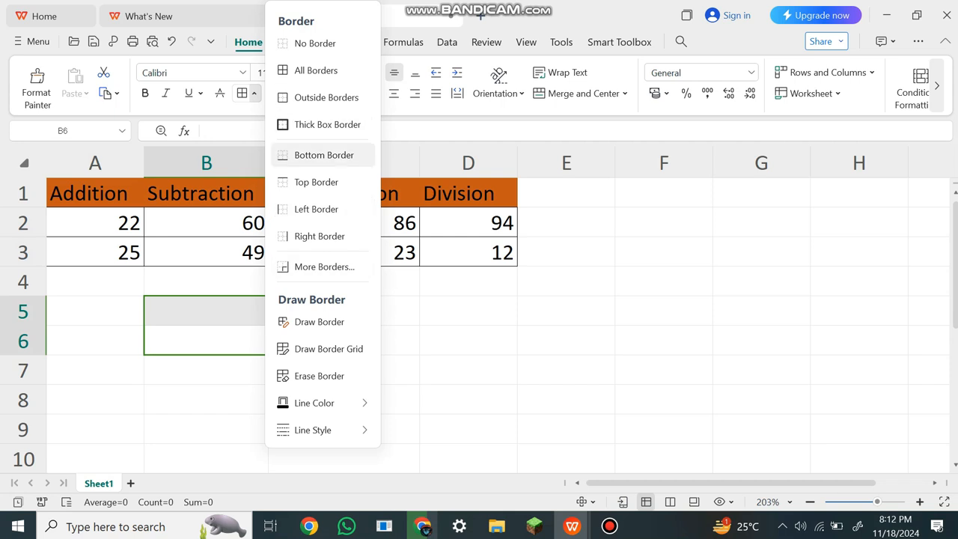
{"action": "left_click_drag", "start_coordinate": [567, 340], "coordinate": [479, 314]}
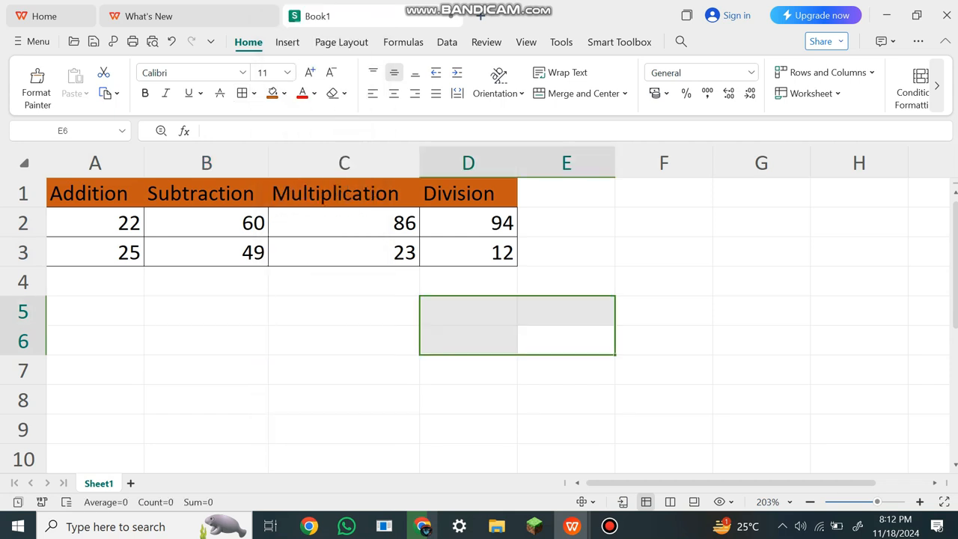
{"action": "left_click", "coordinate": [95, 223]}
{"action": "left_click", "coordinate": [469, 252]}
{"action": "left_click", "coordinate": [95, 224]}
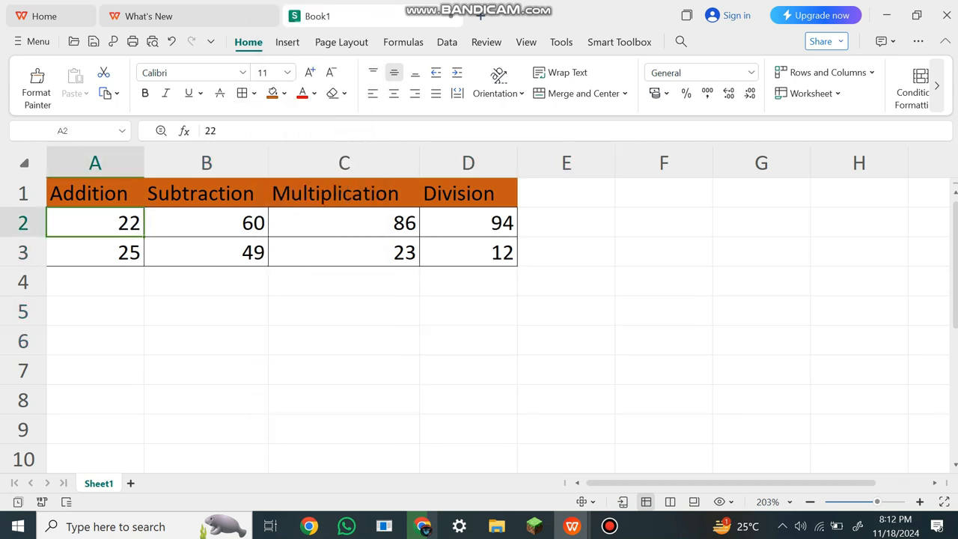
{"action": "left_click", "coordinate": [344, 252]}
{"action": "left_click_drag", "start_coordinate": [95, 224], "coordinate": [345, 253]}
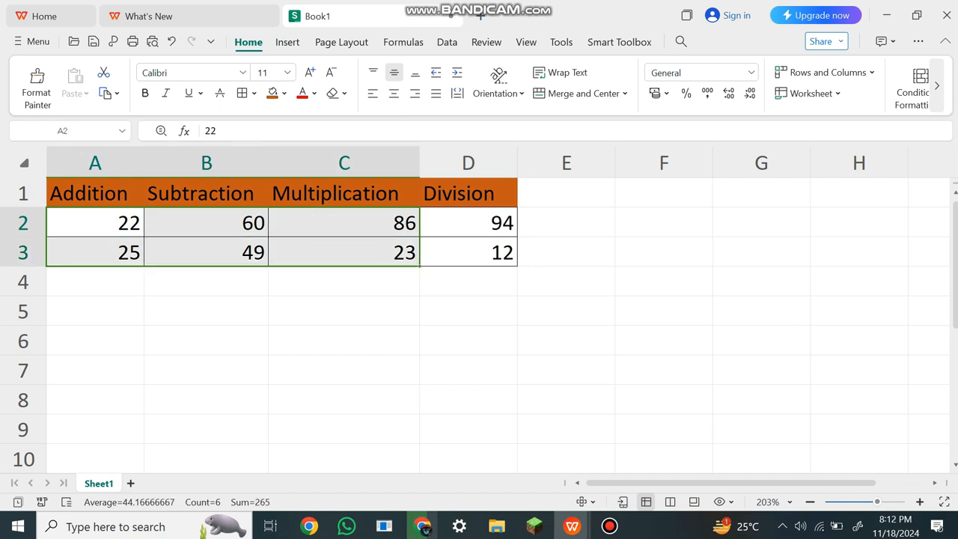
{"action": "left_click", "coordinate": [345, 311]}
{"action": "left_click", "coordinate": [468, 311]}
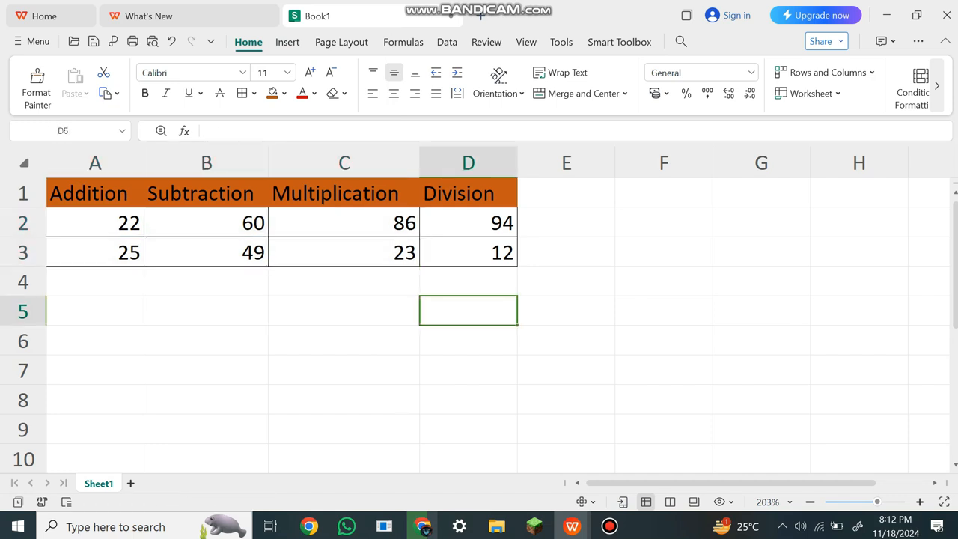
Step: Fill cells A5:D5 with green as a heading row for the solutions
{"action": "left_click_drag", "start_coordinate": [95, 311], "coordinate": [468, 311]}
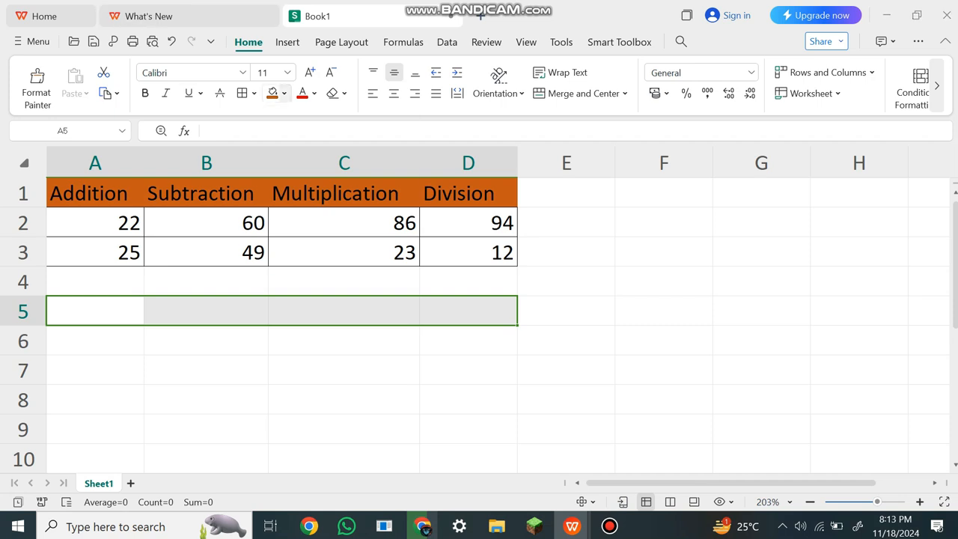
{"action": "left_click", "coordinate": [285, 93]}
{"action": "left_click", "coordinate": [330, 236]}
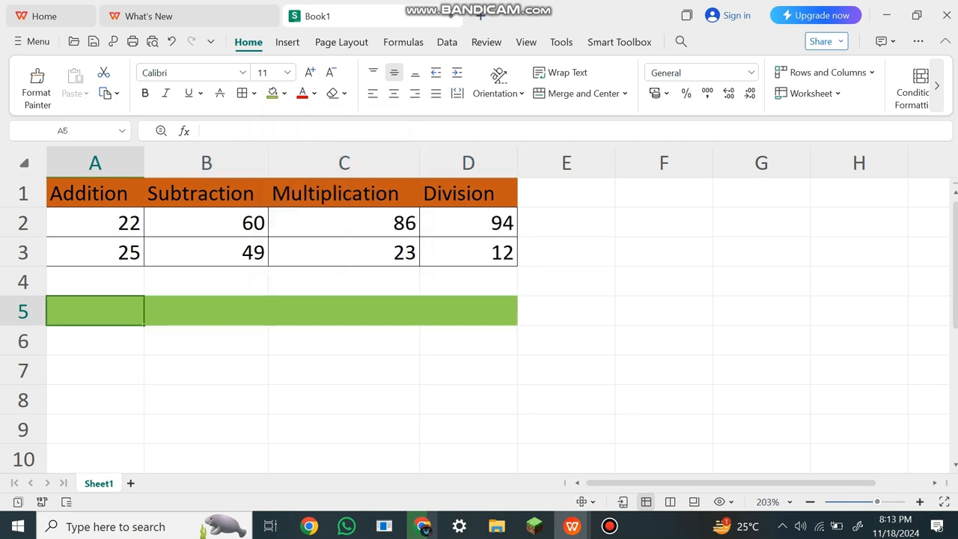
Step: Enter the headings Sol Add, Sol Sub, Sol Mul and Sol Div in cells A5 to D5
{"action": "type", "text": "Sol"}
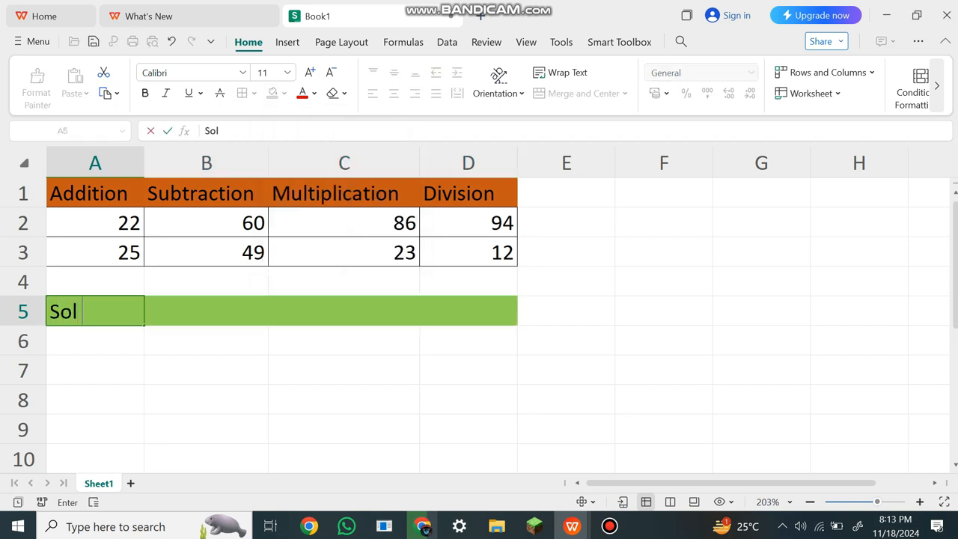
{"action": "type", "text": " Add"}
{"action": "key", "text": "Tab"}
{"action": "type", "text": "Sol"}
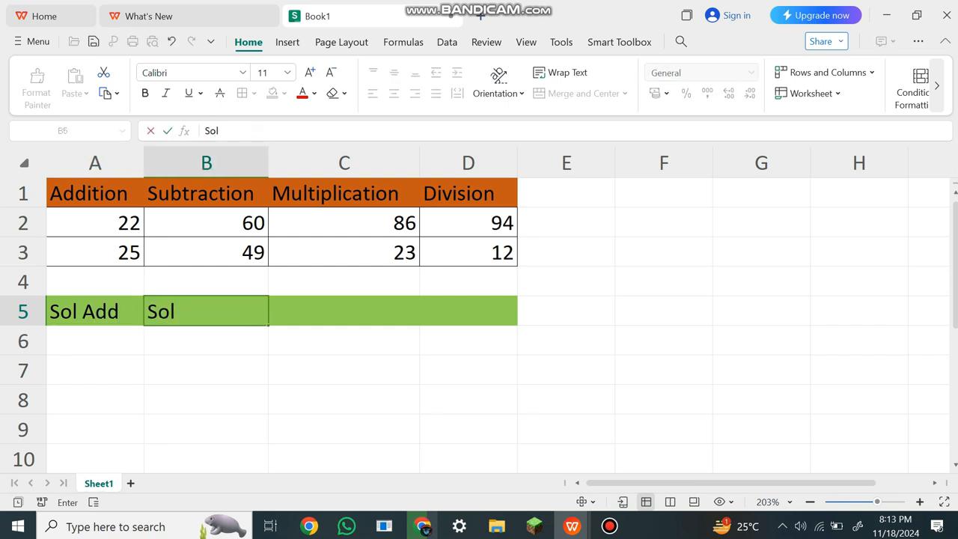
{"action": "type", "text": " Sub"}
{"action": "key", "text": "Tab"}
{"action": "type", "text": "Sol"}
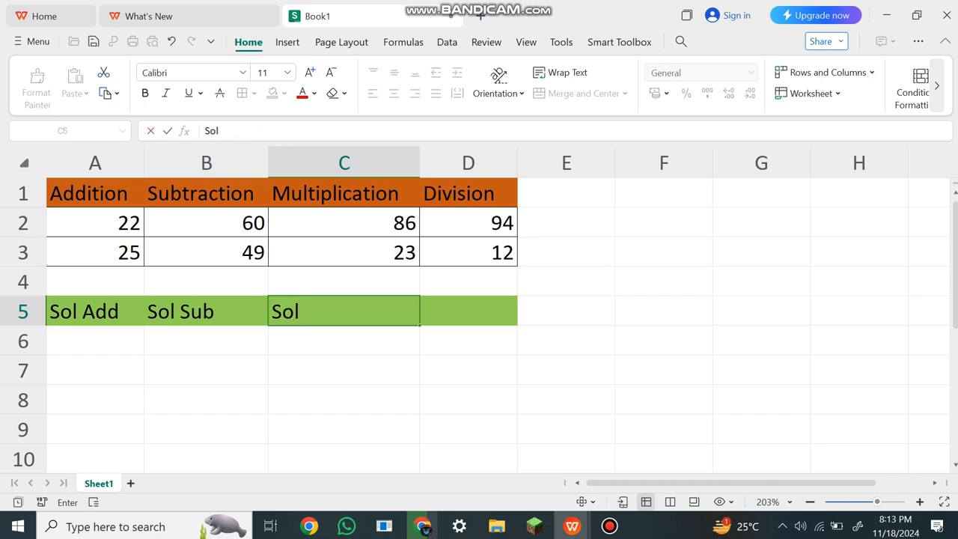
{"action": "type", "text": " Mul"}
{"action": "key", "text": "Tab"}
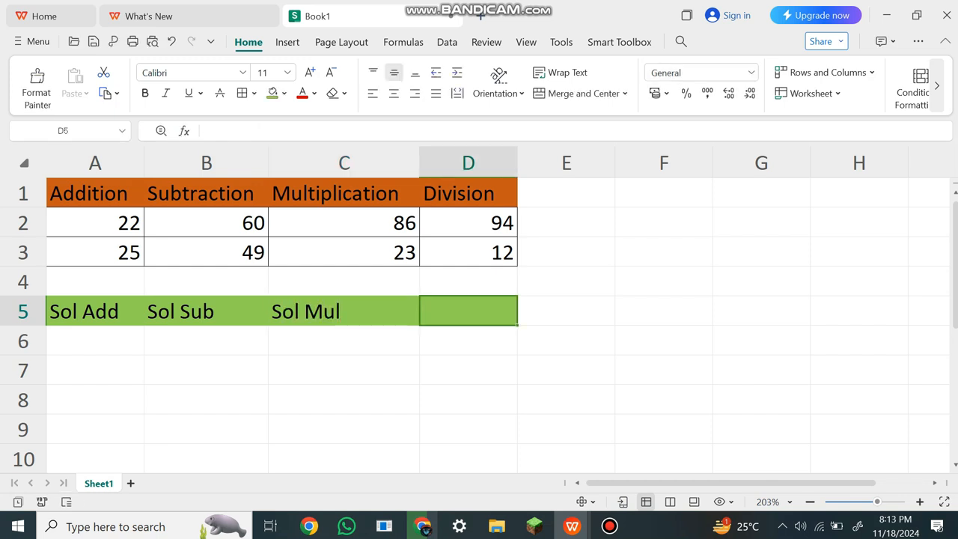
{"action": "type", "text": "Sol"}
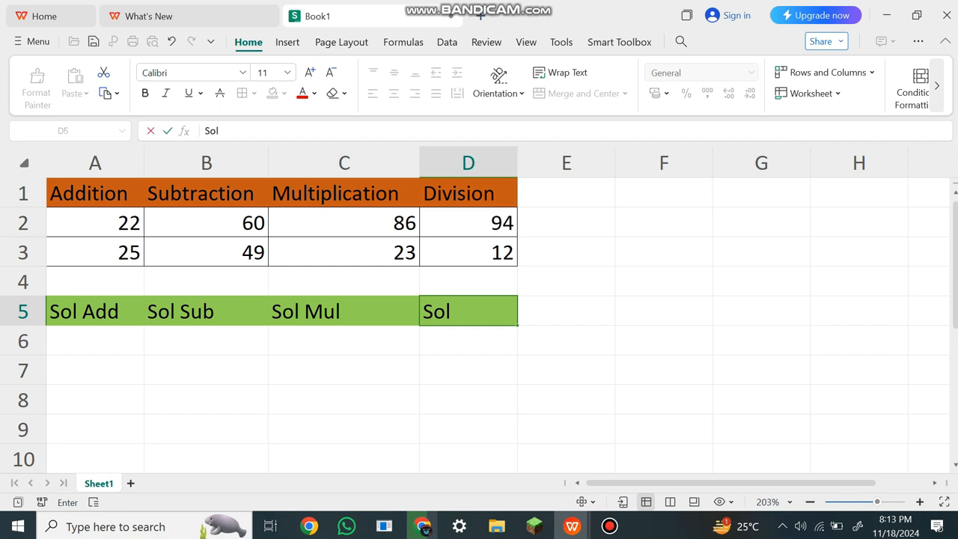
{"action": "type", "text": " Div"}
{"action": "left_click", "coordinate": [344, 370]}
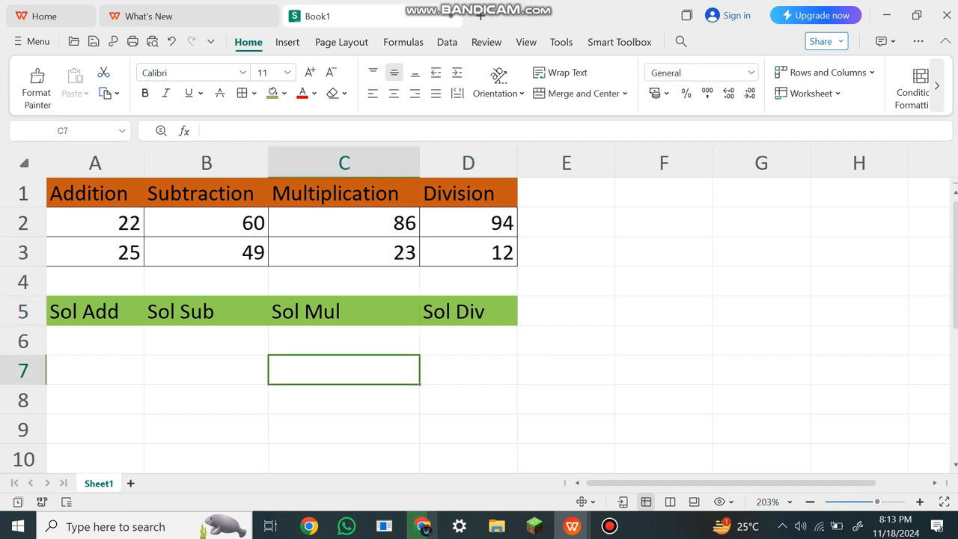
Step: Make the solution headings in A5:D5 and the operation headings in A1:D1 bold
{"action": "left_click", "coordinate": [95, 370]}
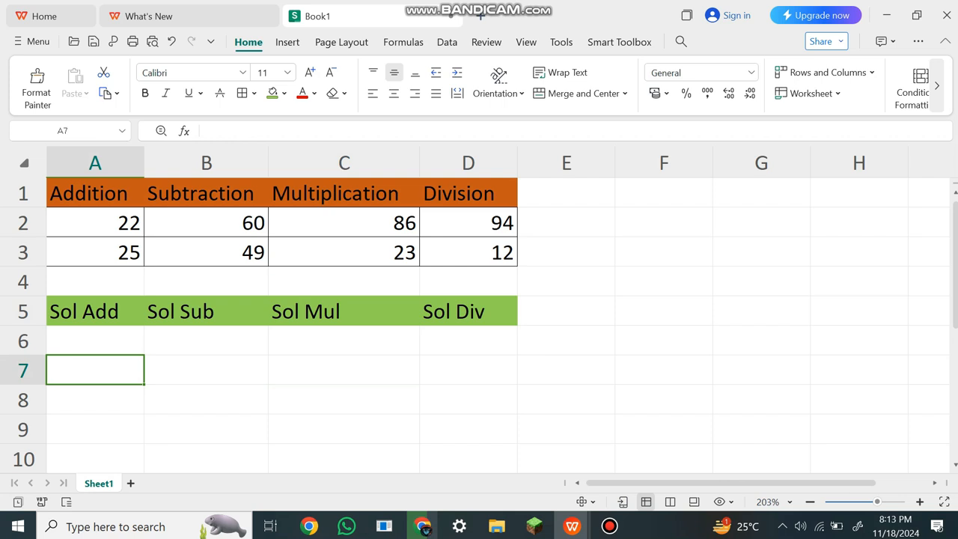
{"action": "left_click_drag", "start_coordinate": [82, 311], "coordinate": [468, 310]}
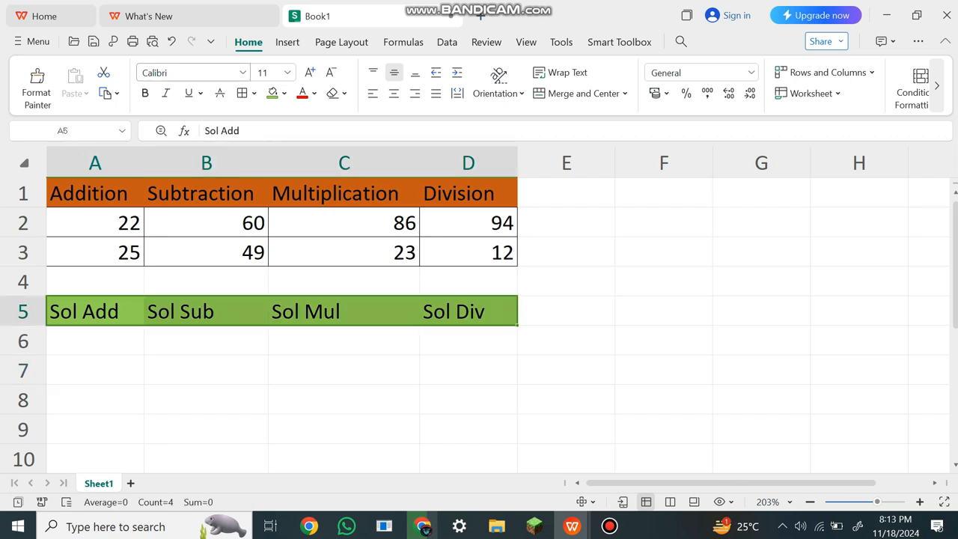
{"action": "left_click", "coordinate": [146, 93]}
{"action": "left_click", "coordinate": [344, 400]}
{"action": "left_click_drag", "start_coordinate": [83, 194], "coordinate": [468, 193]}
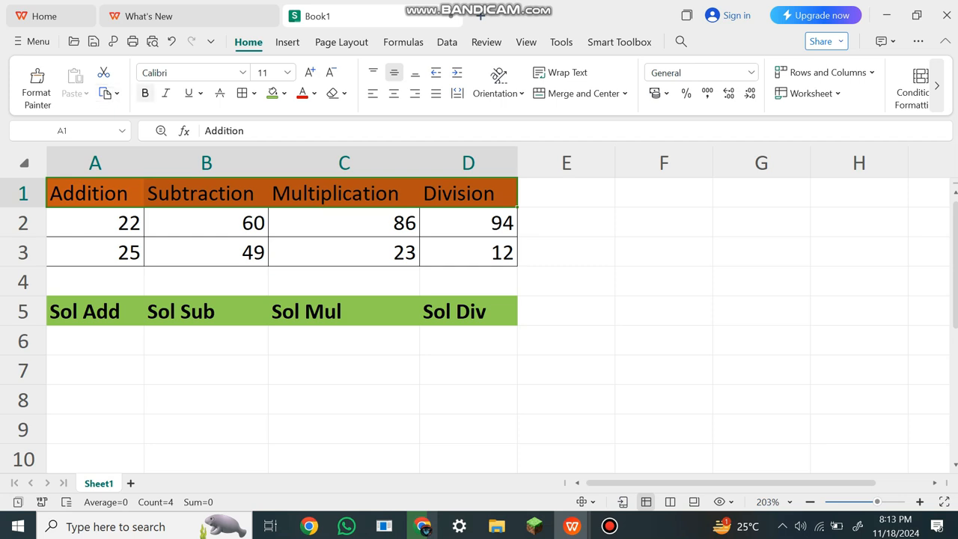
{"action": "left_click", "coordinate": [146, 93]}
{"action": "left_click", "coordinate": [95, 400]}
Step: Enter the formula =SUM(A2+A3) in A6 under Sol Add
{"action": "left_click", "coordinate": [95, 340]}
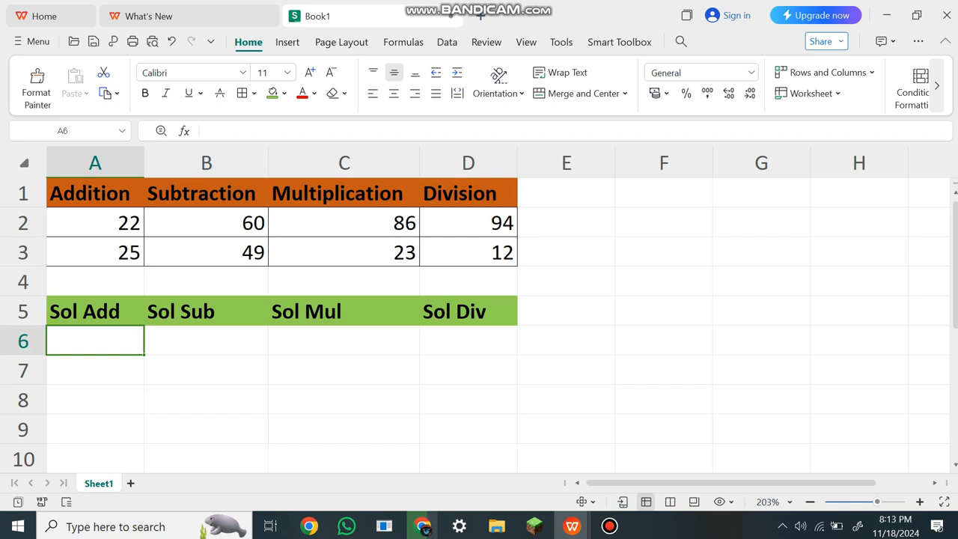
{"action": "type", "text": "="}
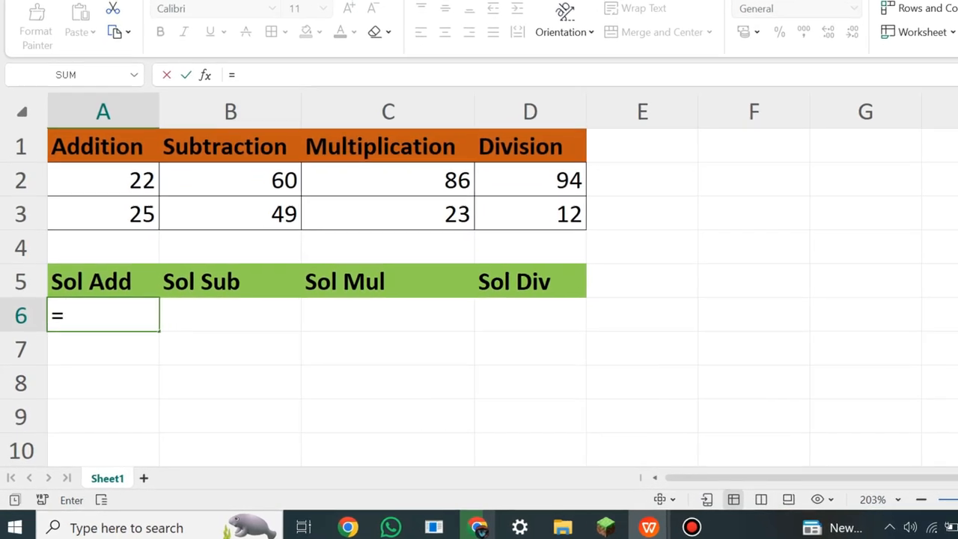
{"action": "type", "text": "SUM"}
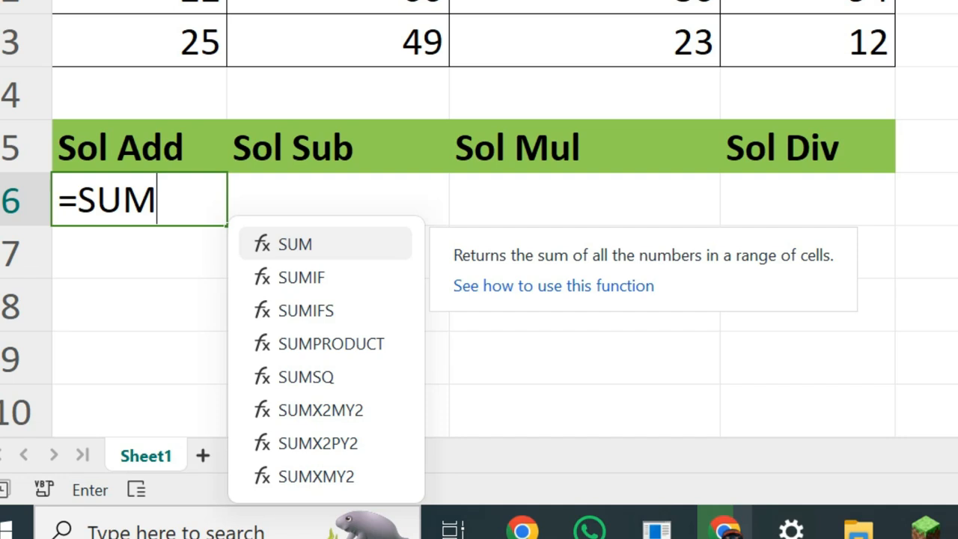
{"action": "type", "text": "("}
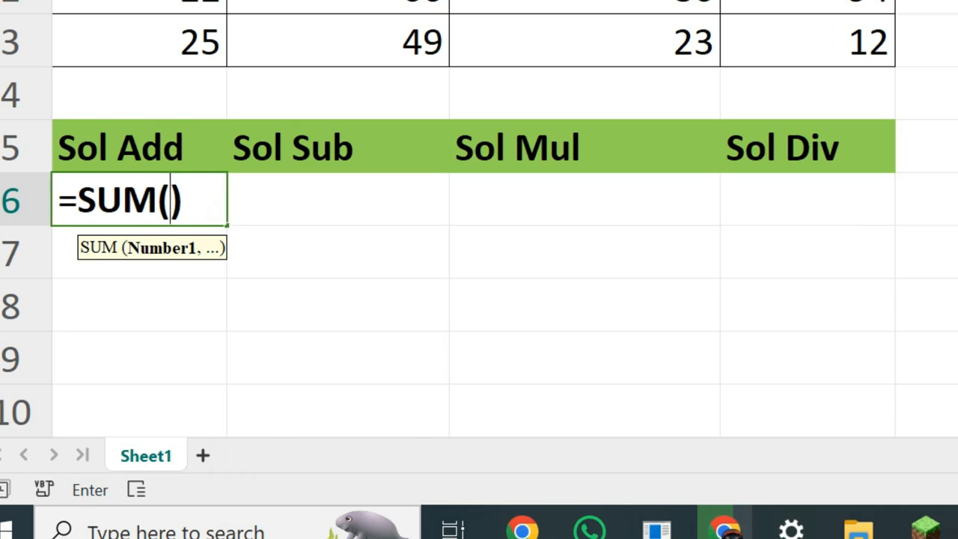
{"action": "left_click", "coordinate": [139, 4]}
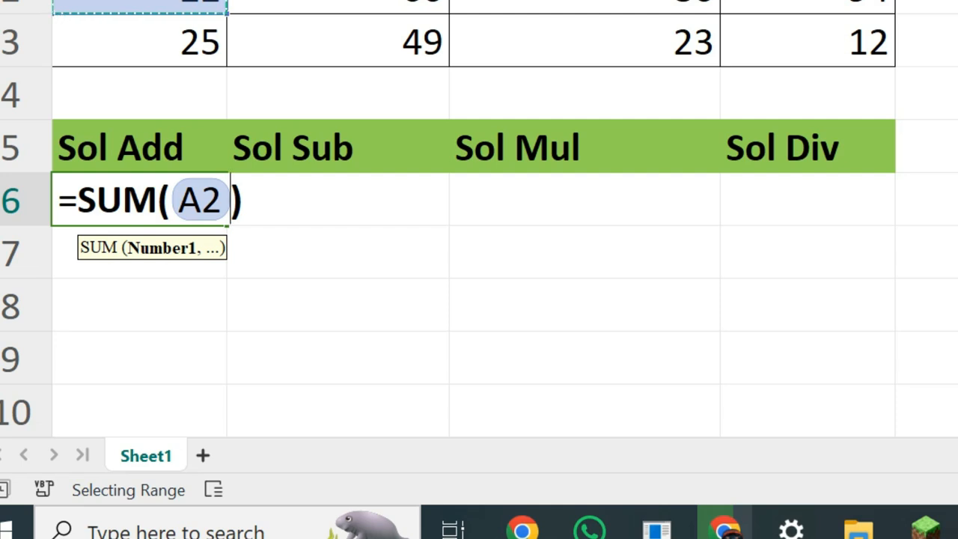
{"action": "type", "text": "+"}
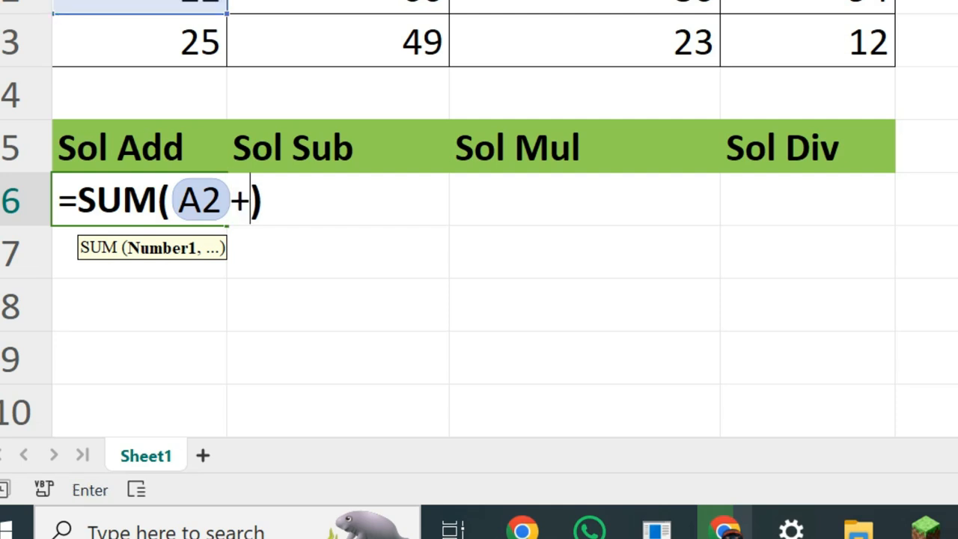
{"action": "left_click", "coordinate": [139, 41]}
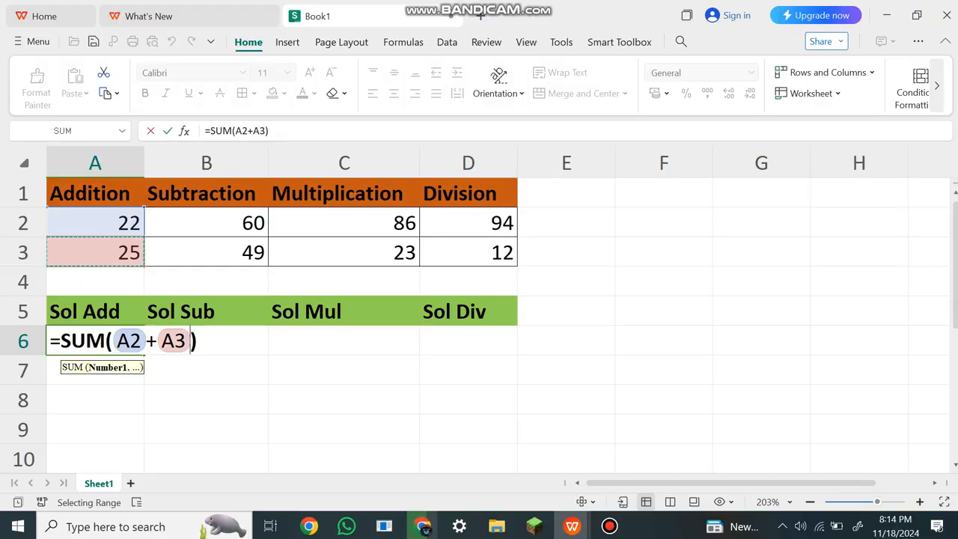
{"action": "left_click", "coordinate": [197, 341]}
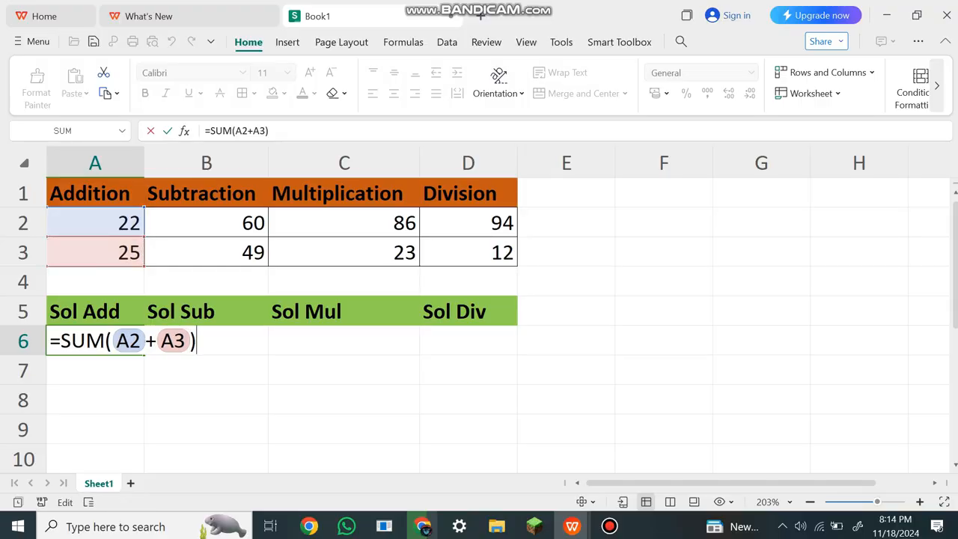
{"action": "key", "text": "Return"}
Step: Underline the addition result in A6
{"action": "left_click", "coordinate": [95, 340]}
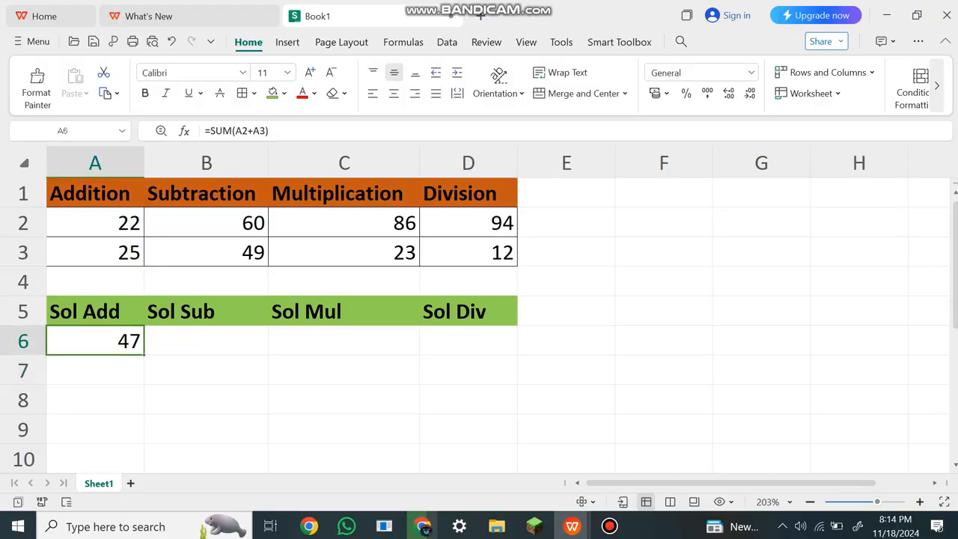
{"action": "left_click", "coordinate": [95, 311]}
{"action": "left_click", "coordinate": [95, 341]}
{"action": "left_click", "coordinate": [189, 94]}
Step: Enter the formula =SUM(B2-B3) in B6 under Sol Sub
{"action": "left_click", "coordinate": [206, 341]}
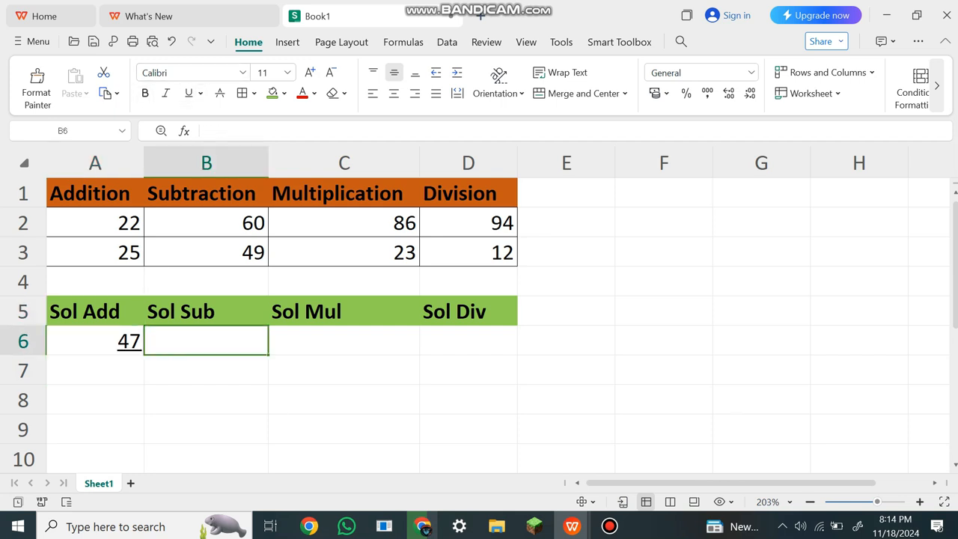
{"action": "type", "text": "=SUM"}
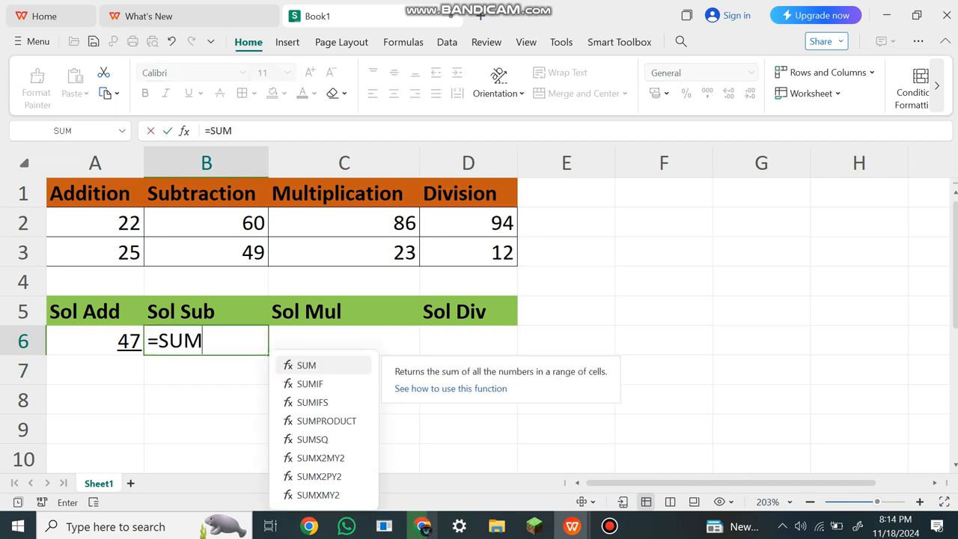
{"action": "key", "text": "Tab"}
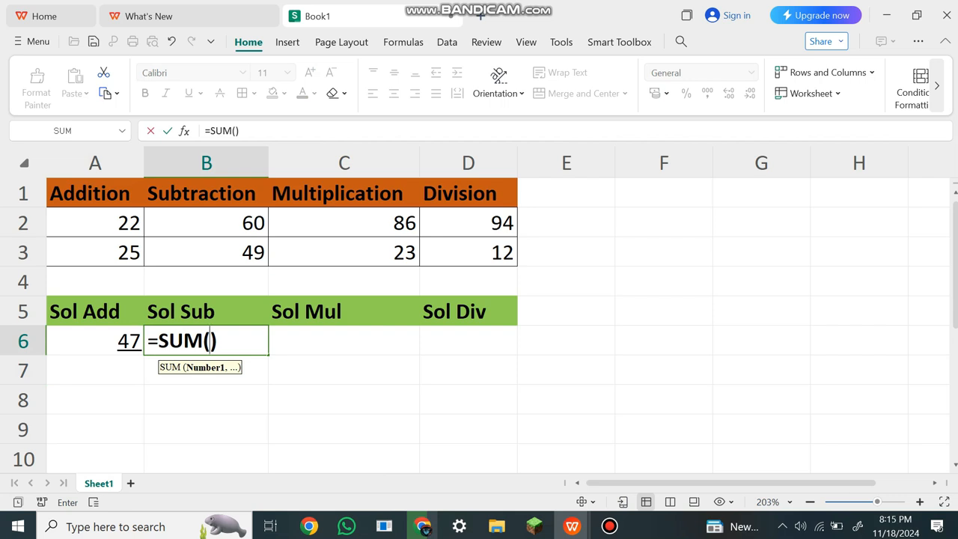
{"action": "left_click", "coordinate": [206, 223]}
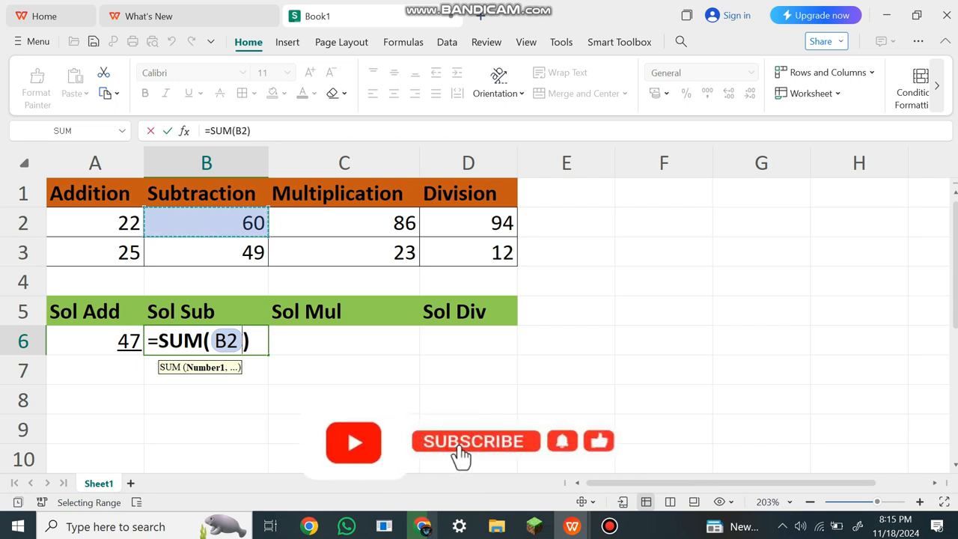
{"action": "type", "text": "-"}
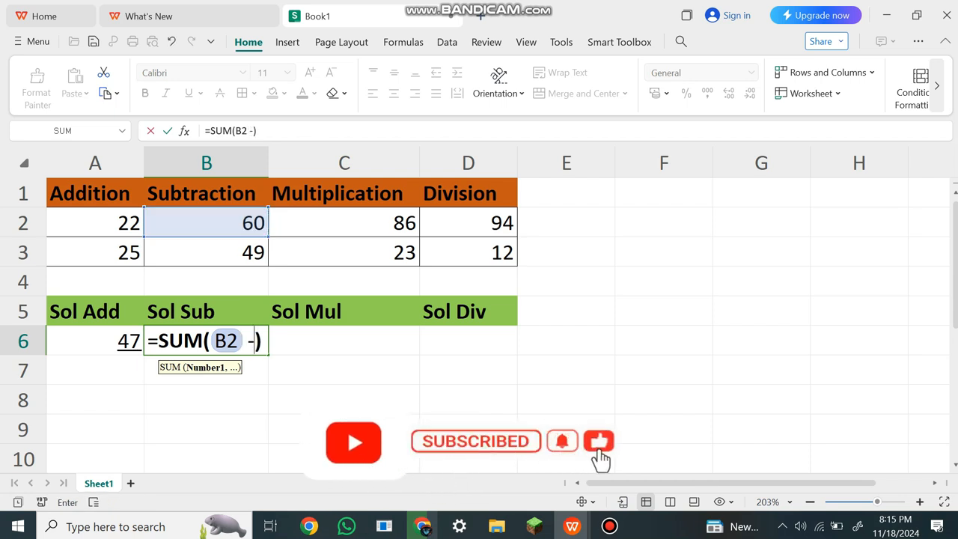
{"action": "left_click", "coordinate": [206, 252]}
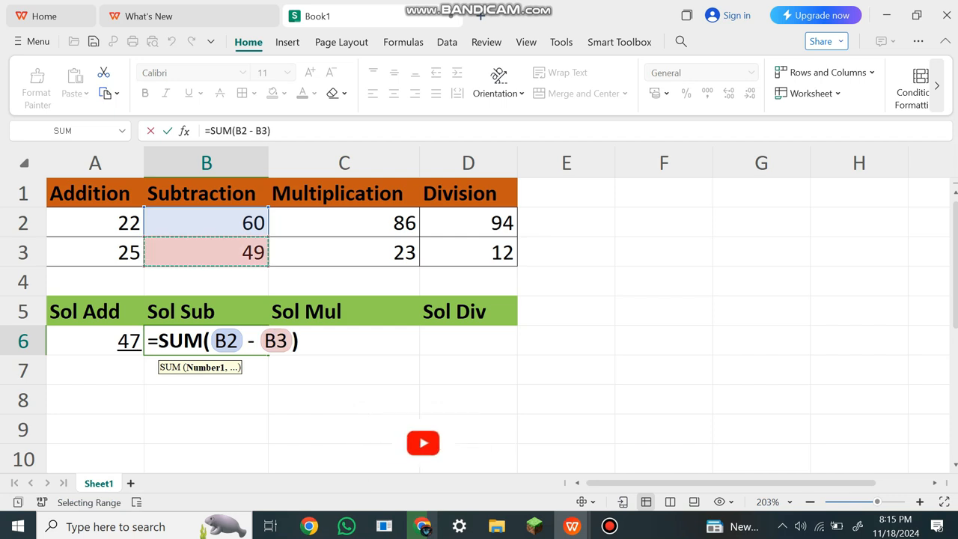
{"action": "type", "text": ")"}
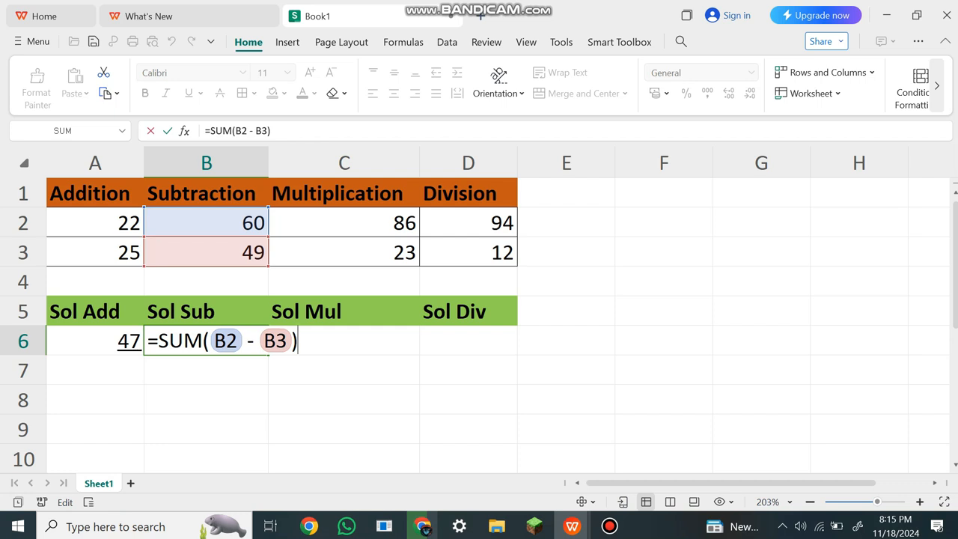
{"action": "key", "text": "Return"}
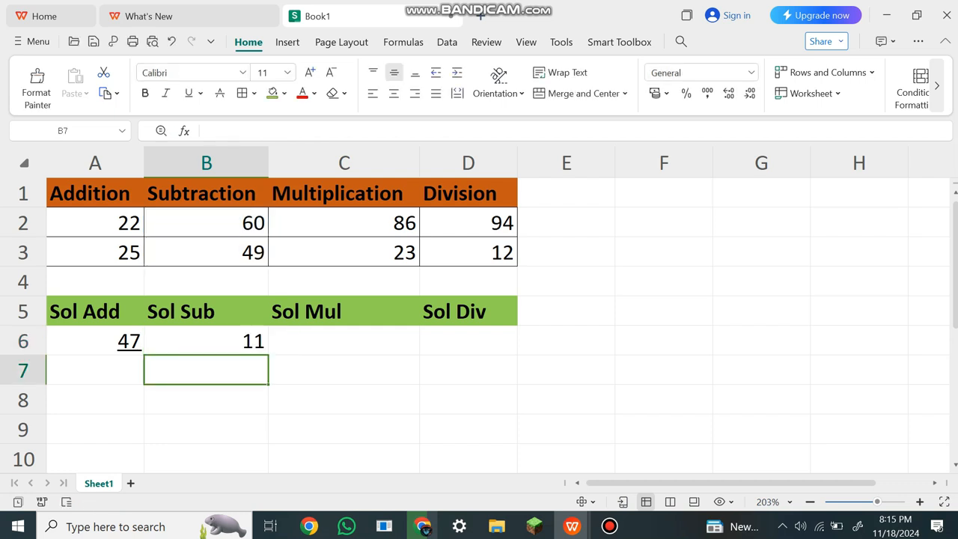
{"action": "key", "text": "Up"}
{"action": "left_click", "coordinate": [206, 223]}
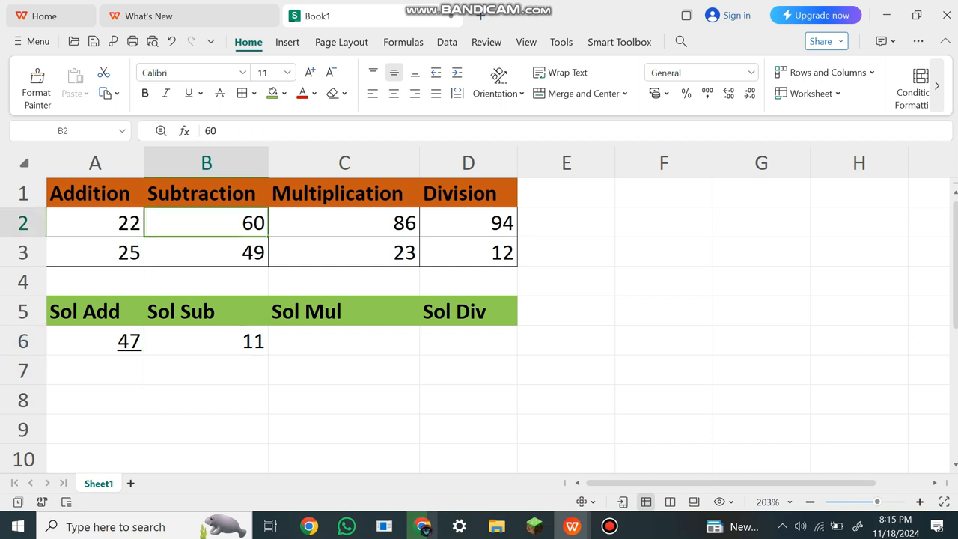
{"action": "left_click", "coordinate": [206, 252]}
{"action": "left_click", "coordinate": [206, 223]}
{"action": "left_click", "coordinate": [205, 252]}
{"action": "left_click", "coordinate": [206, 223]}
{"action": "left_click_drag", "start_coordinate": [206, 277], "coordinate": [206, 256]}
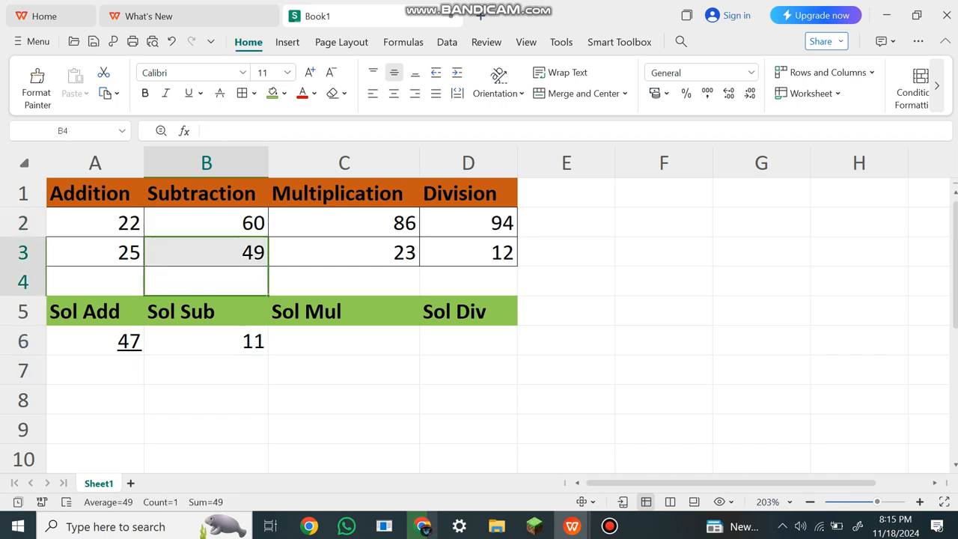
{"action": "left_click", "coordinate": [206, 223]}
{"action": "left_click", "coordinate": [206, 252]}
{"action": "left_click", "coordinate": [206, 223]}
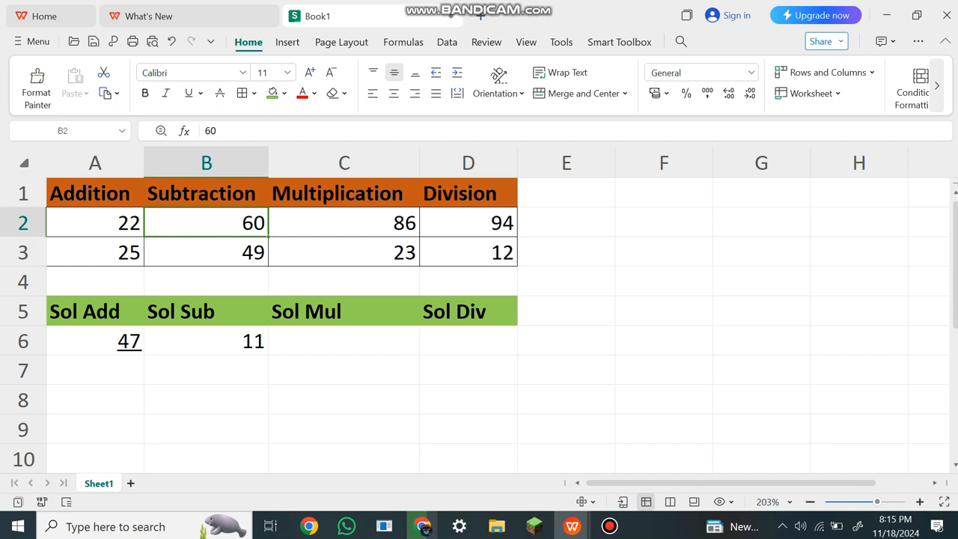
Step: Change the second Subtraction value in B3 to 45 and underline the subtraction result in B6
{"action": "left_click", "coordinate": [205, 252]}
{"action": "key", "text": "BackSpace"}
{"action": "type", "text": "45"}
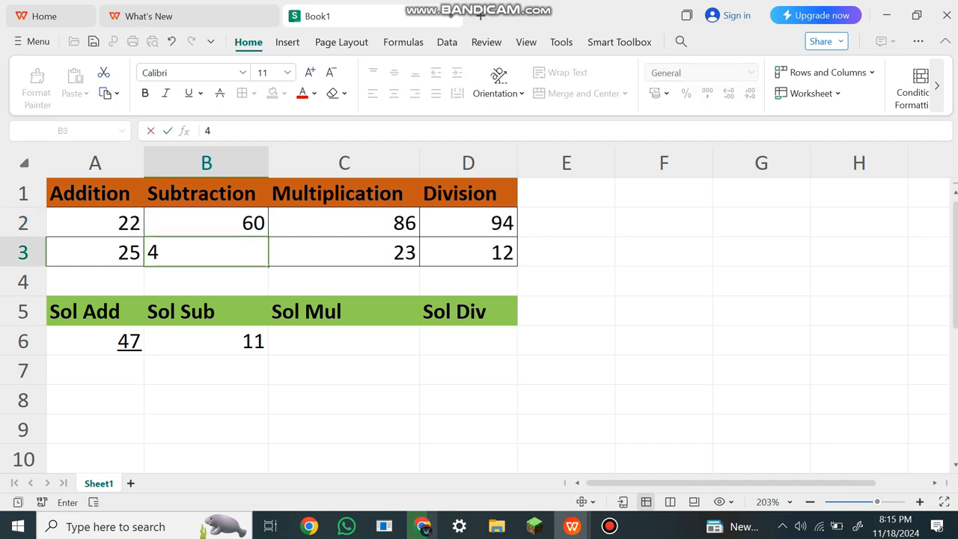
{"action": "key", "text": "Return"}
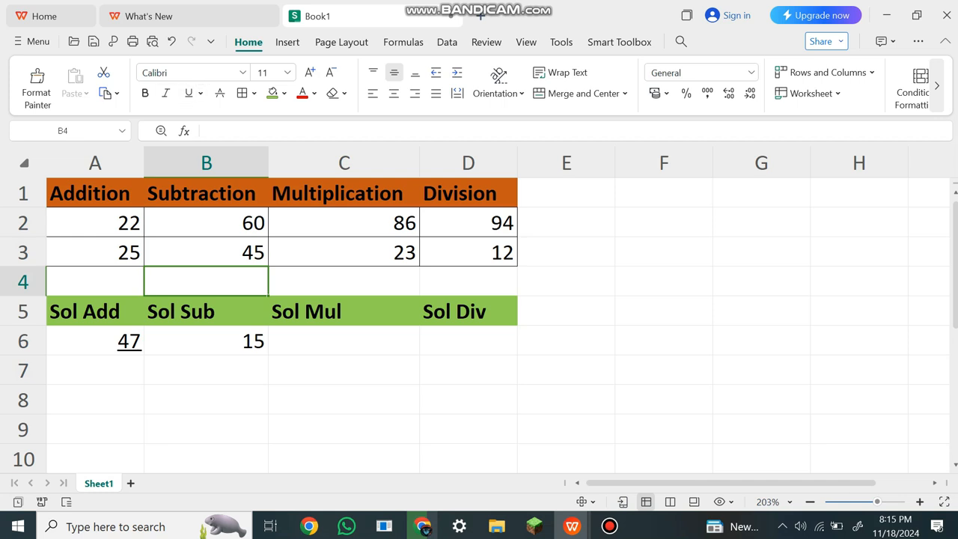
{"action": "left_click", "coordinate": [206, 340]}
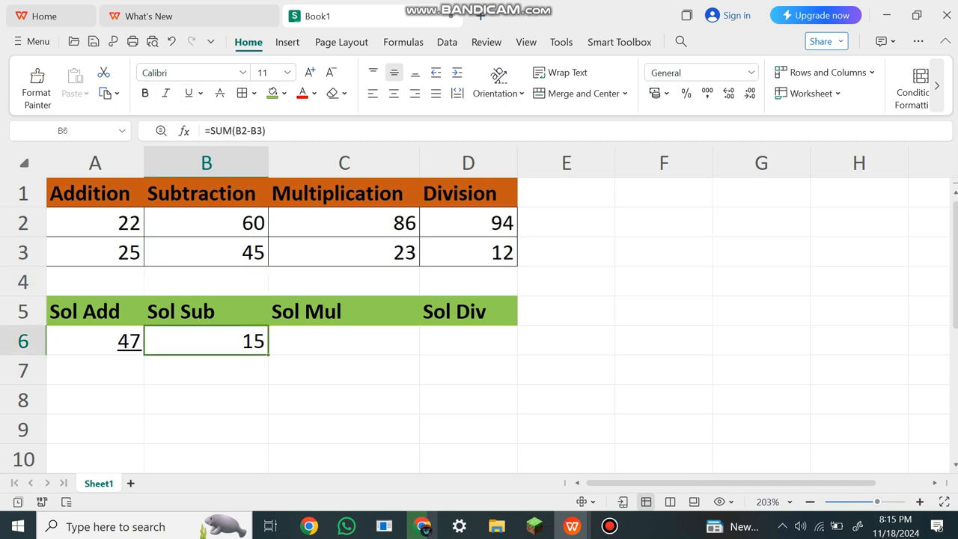
{"action": "left_click", "coordinate": [188, 92]}
Step: Enter the formula =SUM(C2*C3) in C6 under Sol Mul and underline its result
{"action": "left_click", "coordinate": [344, 341]}
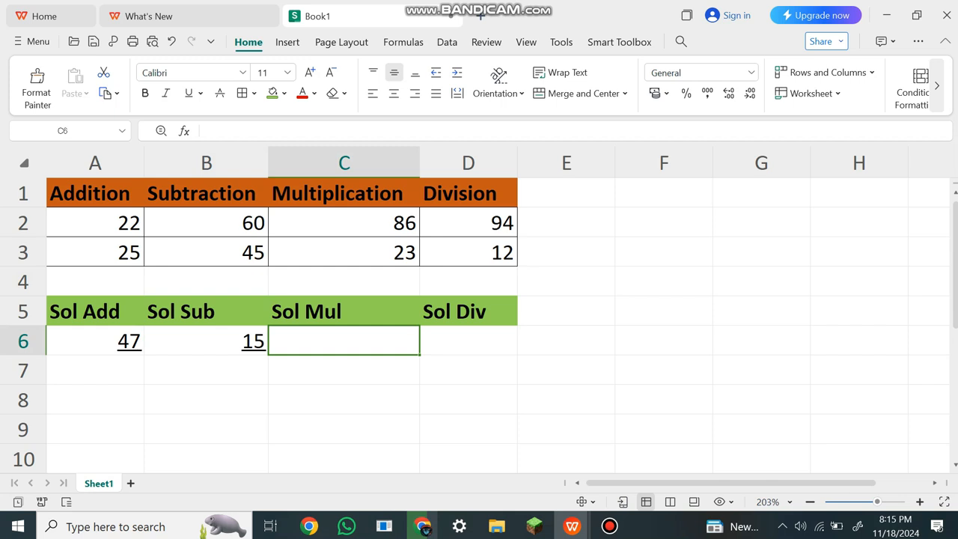
{"action": "type", "text": "="}
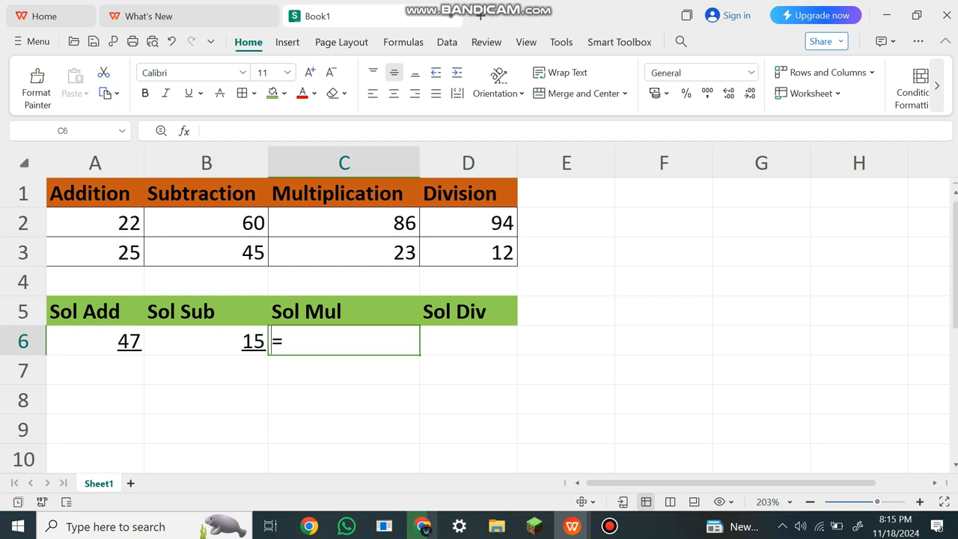
{"action": "type", "text": "Sum"}
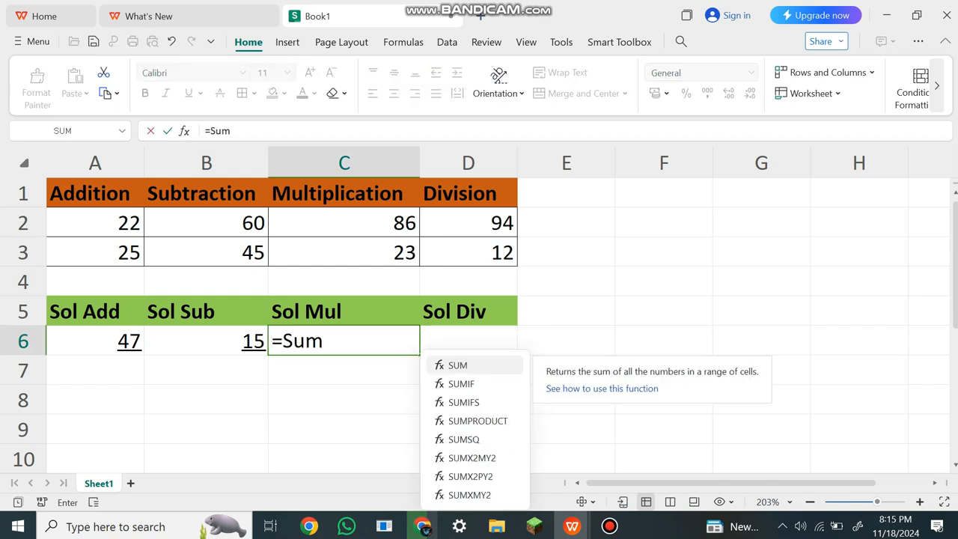
{"action": "key", "text": "Tab"}
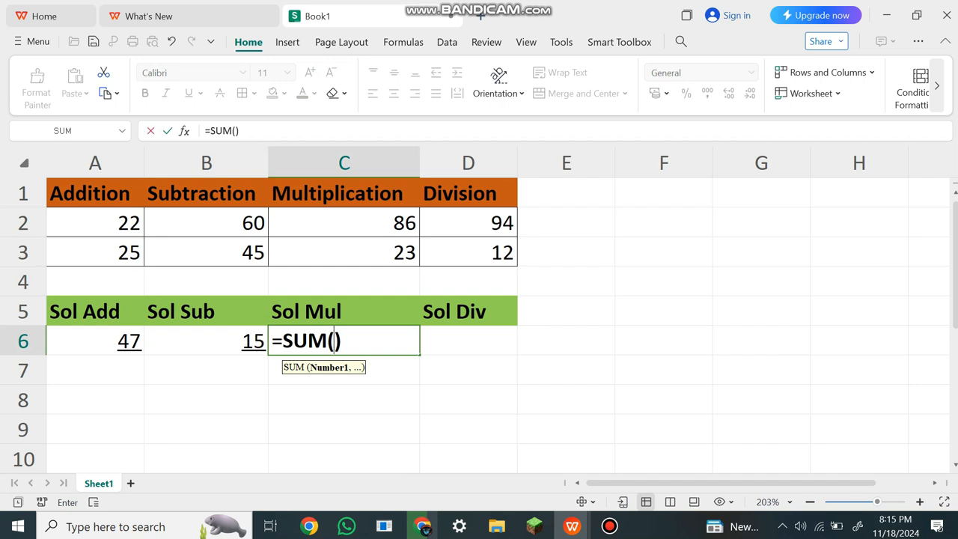
{"action": "left_click", "coordinate": [344, 223]}
{"action": "type", "text": "x"}
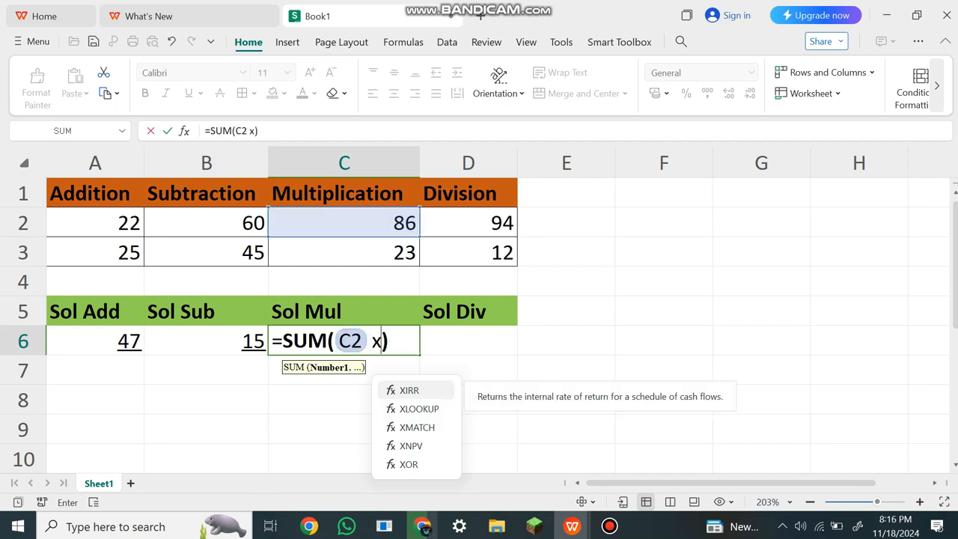
{"action": "key", "text": "BackSpace"}
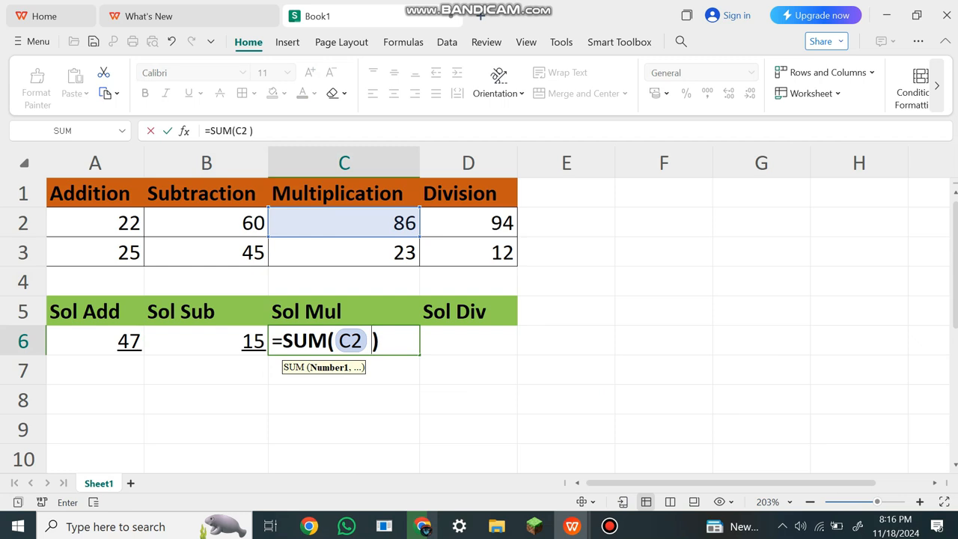
{"action": "type", "text": "*"}
{"action": "left_click", "coordinate": [344, 252]}
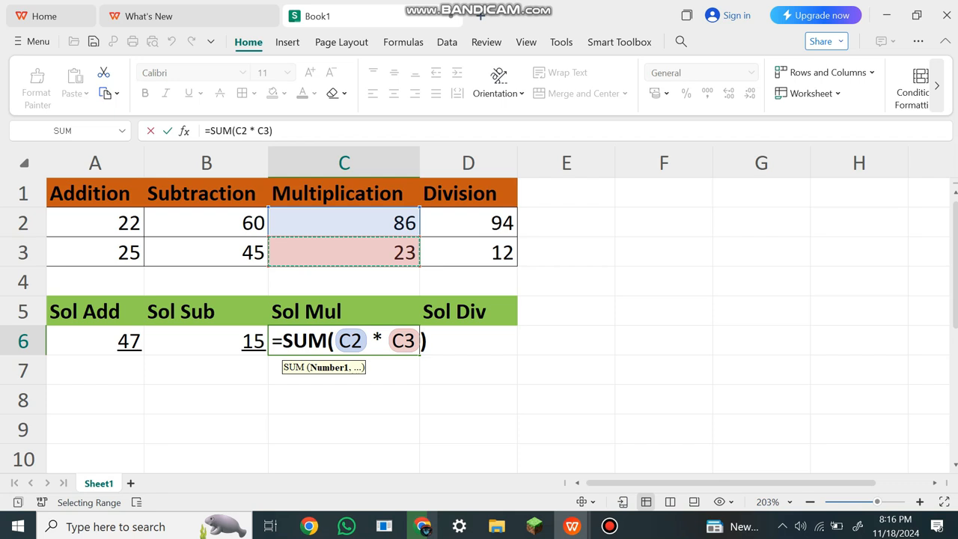
{"action": "key", "text": "Return"}
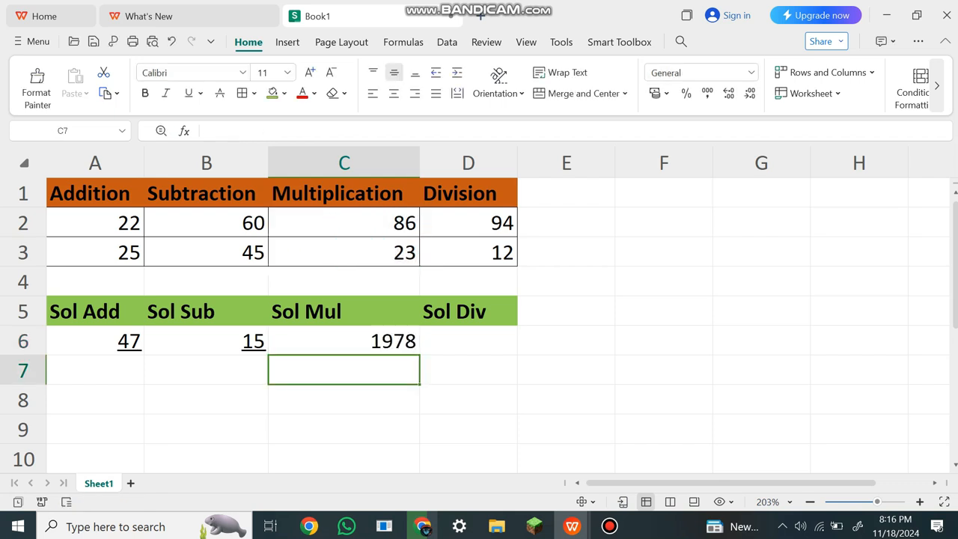
{"action": "left_click", "coordinate": [344, 342]}
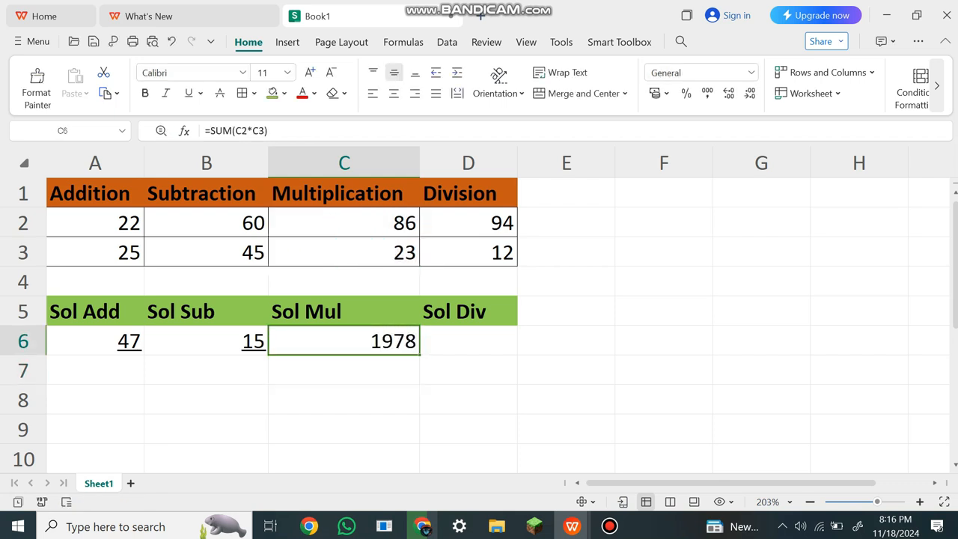
{"action": "left_click", "coordinate": [189, 94]}
Step: Change the second Multiplication value in C3 to 2 and check the formula cell C6
{"action": "left_click", "coordinate": [345, 252]}
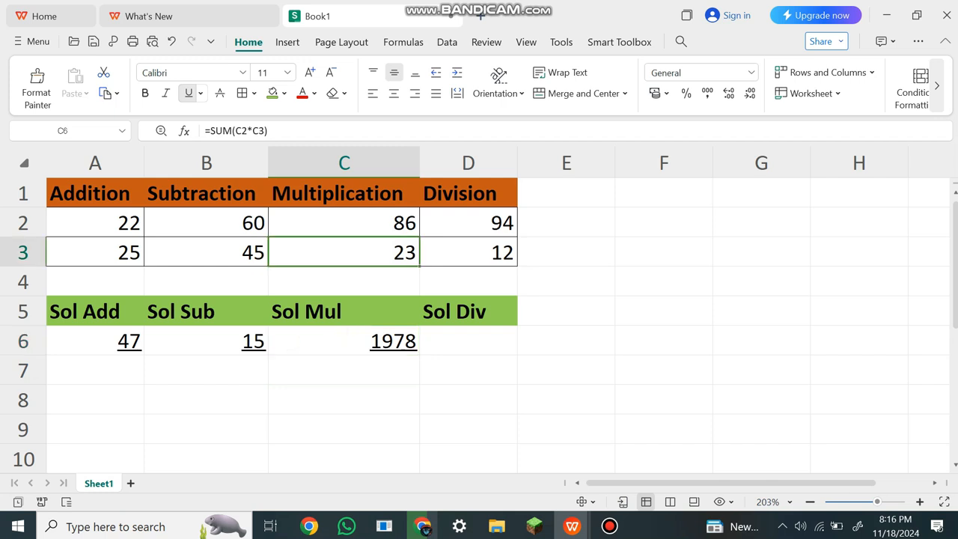
{"action": "key", "text": "BackSpace"}
{"action": "type", "text": "1"}
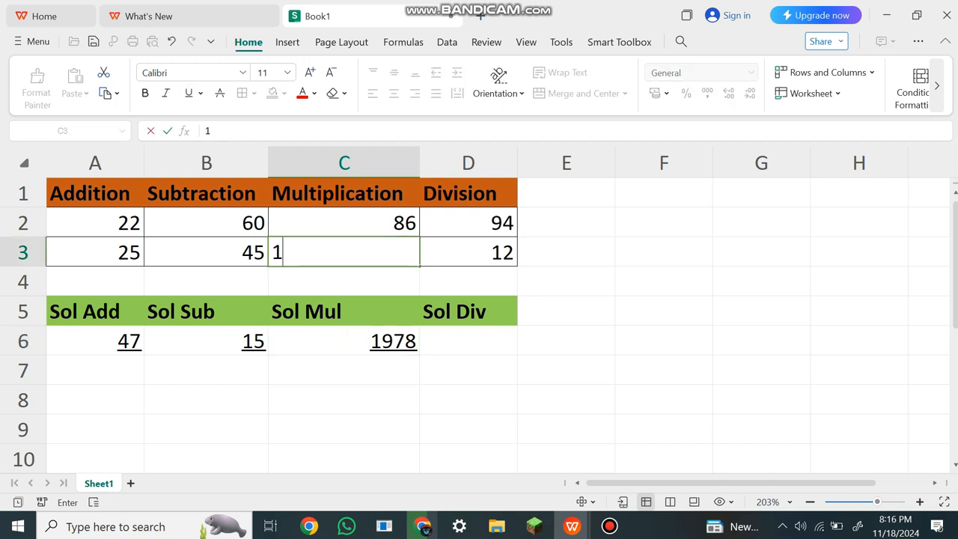
{"action": "key", "text": "BackSpace"}
{"action": "type", "text": "2"}
{"action": "left_click", "coordinate": [469, 459]}
{"action": "left_click", "coordinate": [344, 340]}
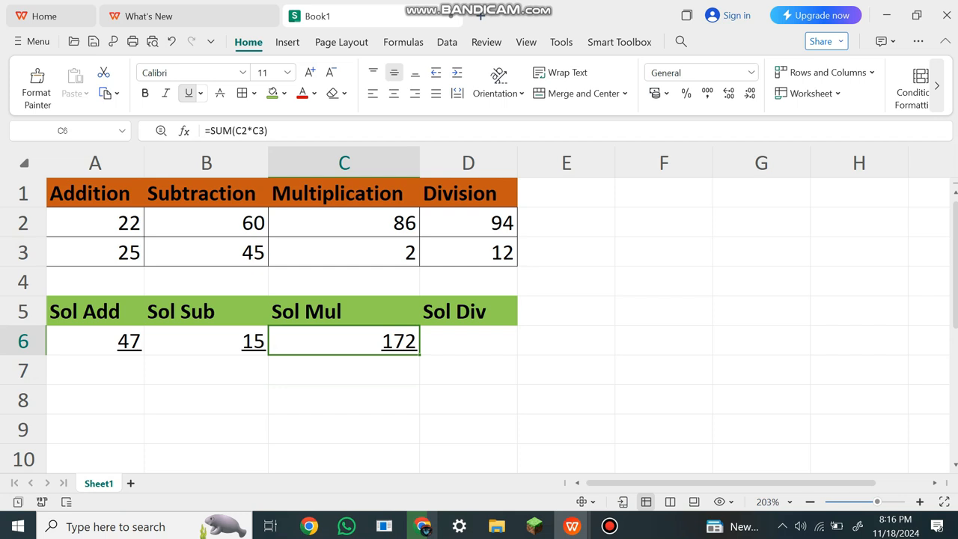
{"action": "left_click", "coordinate": [344, 459]}
{"action": "left_click", "coordinate": [96, 341]}
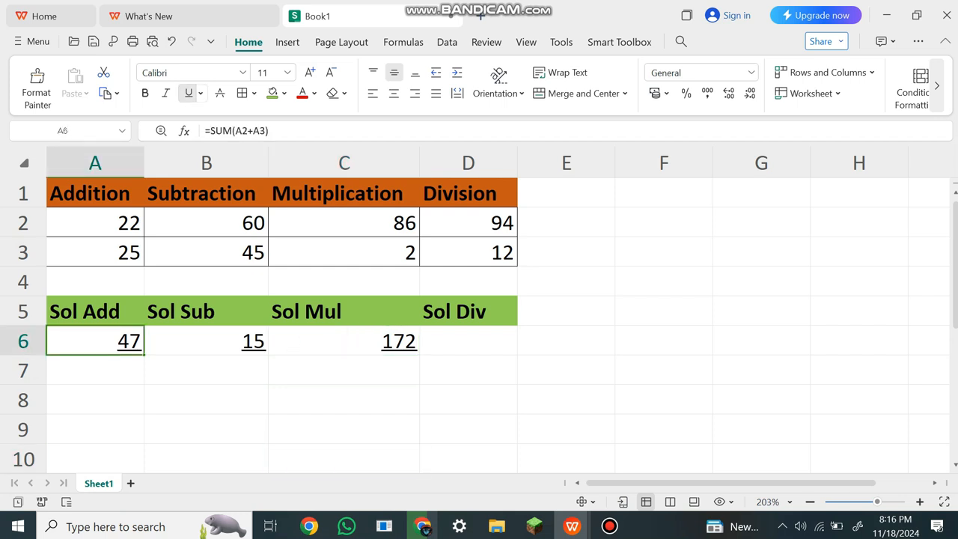
{"action": "left_click", "coordinate": [469, 400]}
{"action": "left_click", "coordinate": [469, 340]}
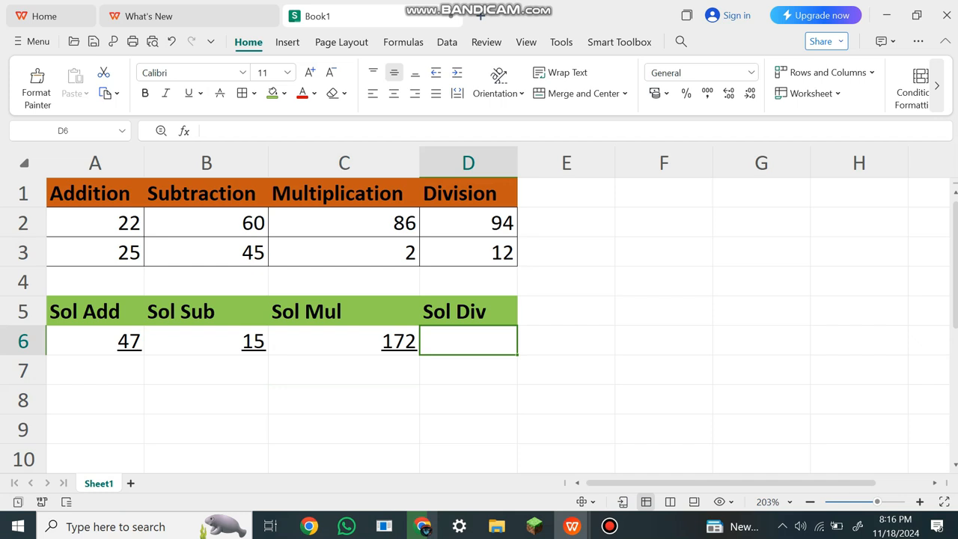
{"action": "left_click", "coordinate": [345, 341]}
{"action": "left_click", "coordinate": [469, 341]}
Step: Change the second Multiplication value in C3 to 22
{"action": "left_click", "coordinate": [344, 252]}
{"action": "key", "text": "BackSpace"}
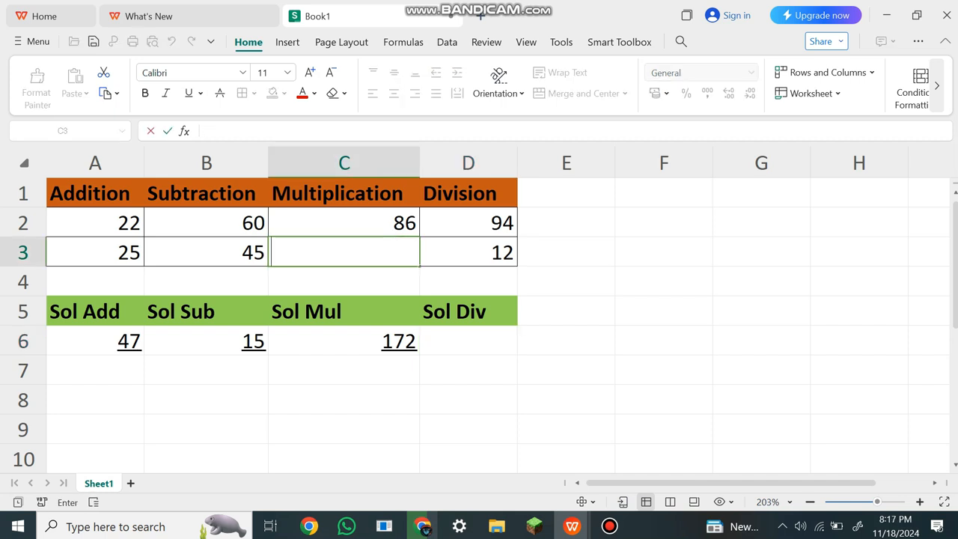
{"action": "type", "text": "22"}
{"action": "left_click", "coordinate": [469, 370]}
{"action": "left_click", "coordinate": [468, 341]}
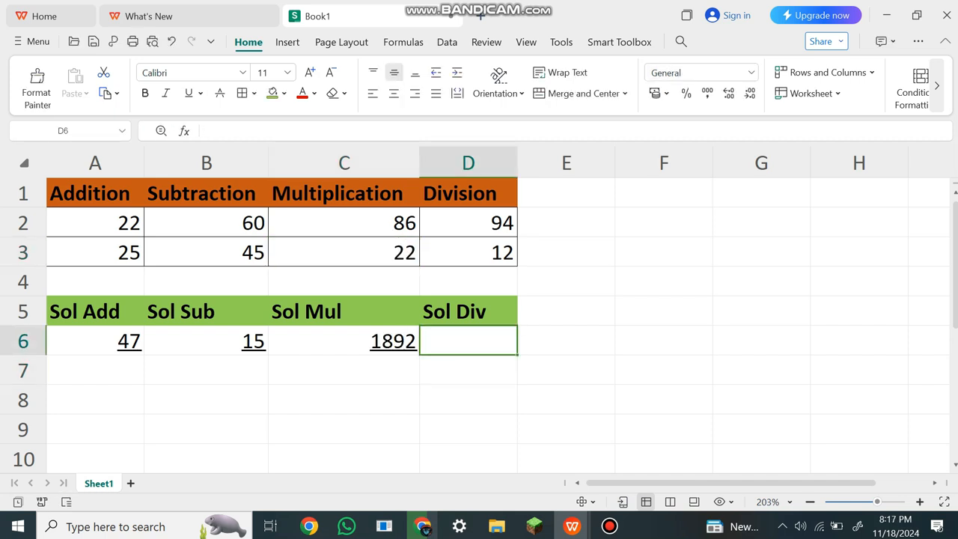
Step: Change the second Multiplication value in C3 to 52
{"action": "left_click", "coordinate": [345, 252]}
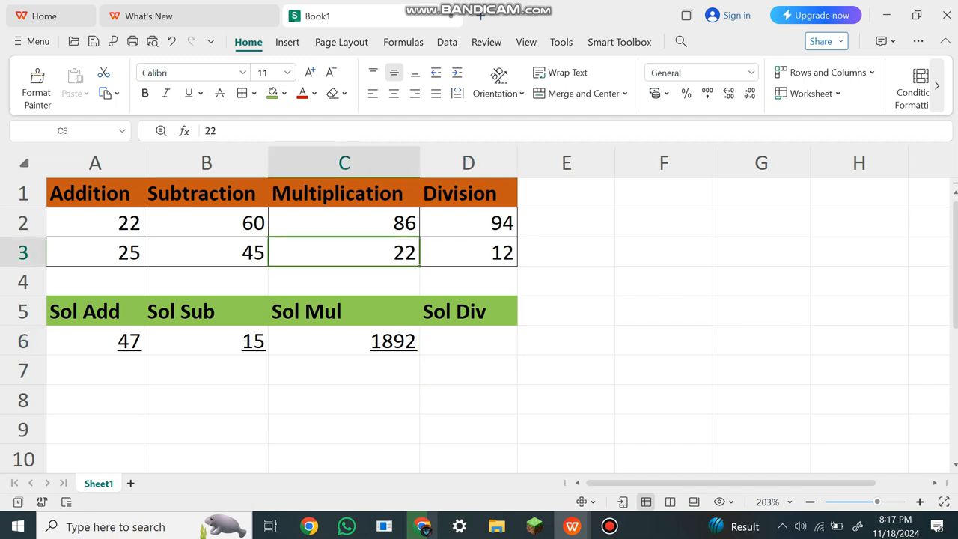
{"action": "type", "text": "55"}
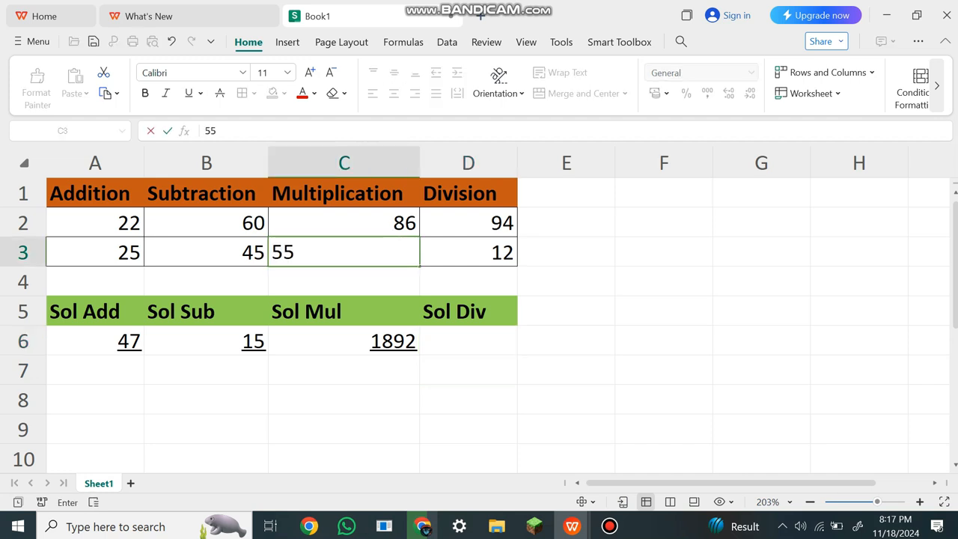
{"action": "key", "text": "BackSpace"}
{"action": "type", "text": "2"}
{"action": "left_click_drag", "start_coordinate": [567, 343], "coordinate": [567, 367]}
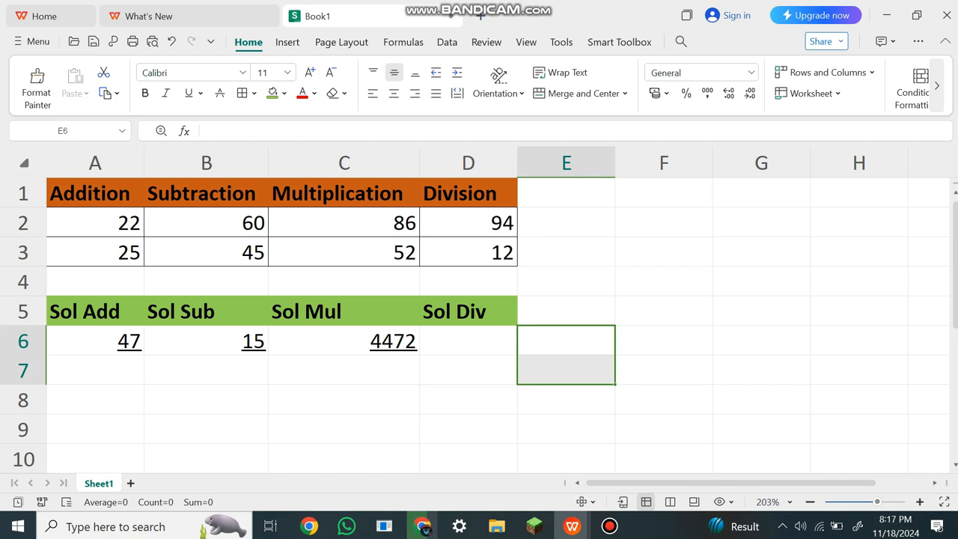
Step: Enter the formula =SUM(D2/D3) in D6 under Sol Div
{"action": "left_click", "coordinate": [468, 341]}
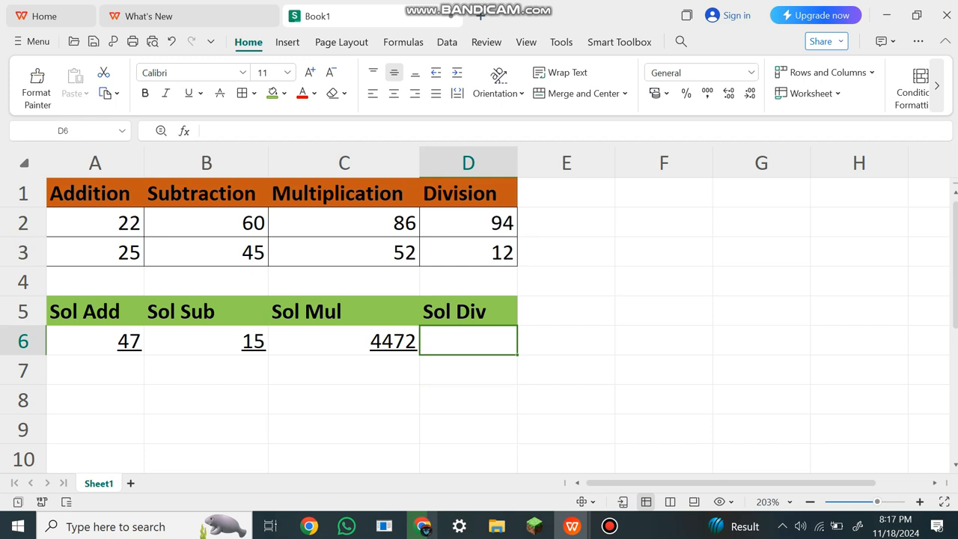
{"action": "type", "text": "=SUM"}
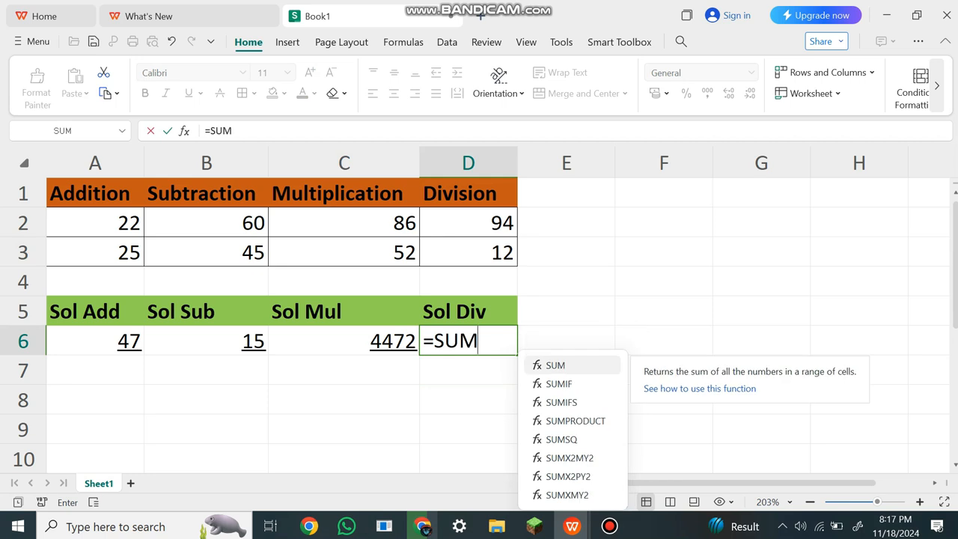
{"action": "key", "text": "Tab"}
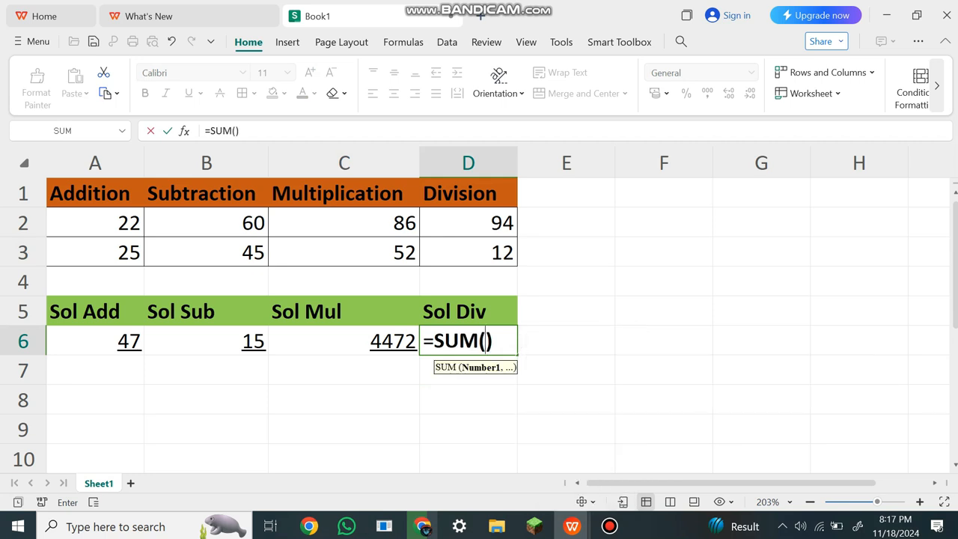
{"action": "left_click", "coordinate": [469, 223]}
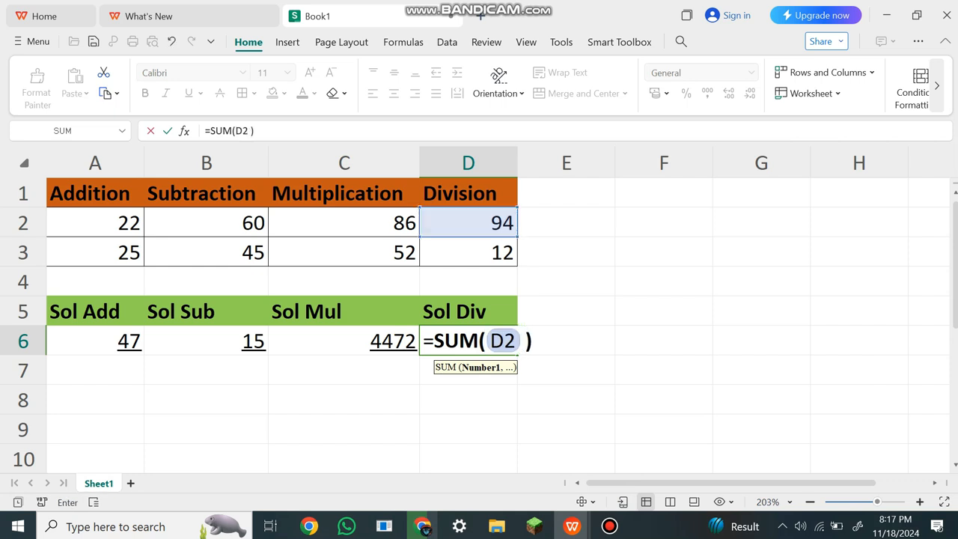
{"action": "type", "text": "?"}
{"action": "key", "text": "BackSpace"}
{"action": "type", "text": "/"}
{"action": "left_click", "coordinate": [469, 252]}
{"action": "type", "text": ")"}
{"action": "key", "text": "Return"}
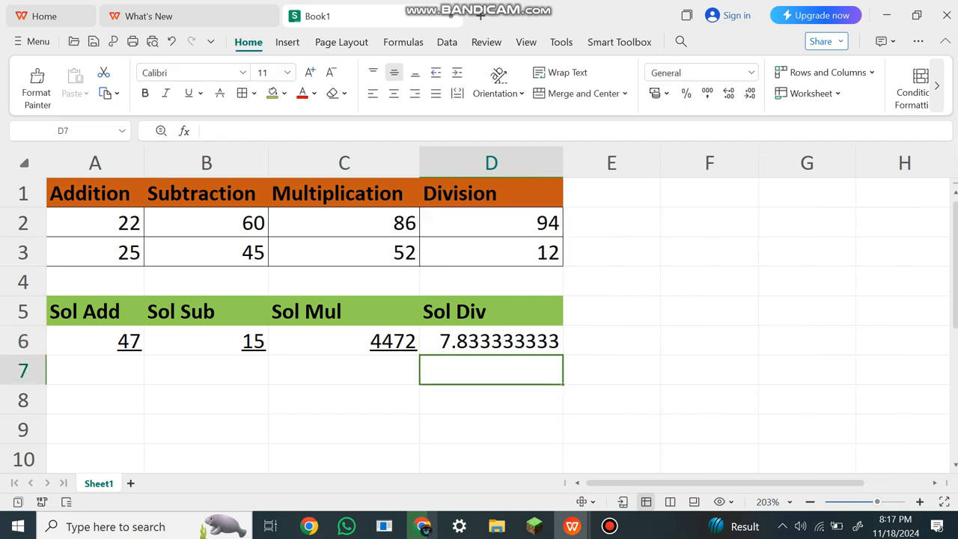
Step: Reduce the Sol Div result in D6 to two decimal places
{"action": "left_click", "coordinate": [491, 341]}
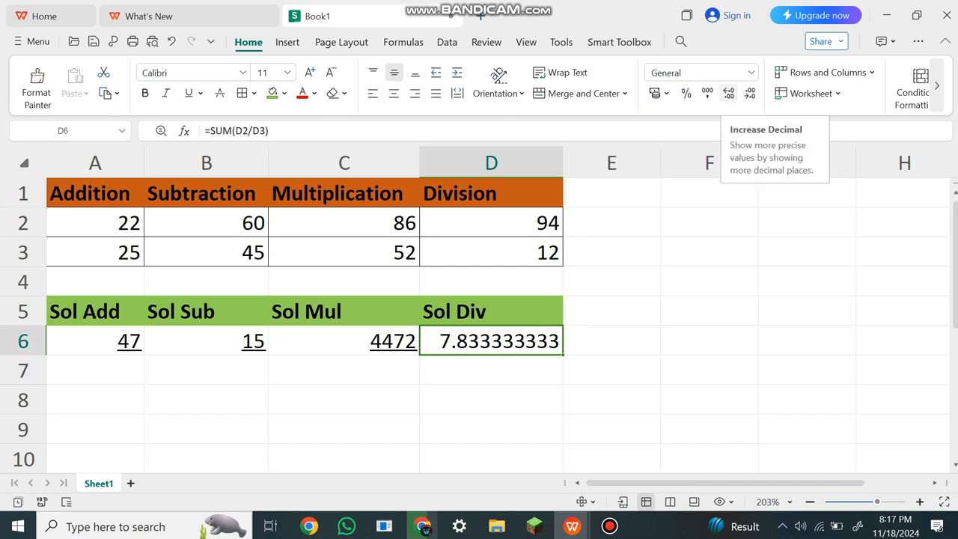
{"action": "left_click", "coordinate": [728, 93]}
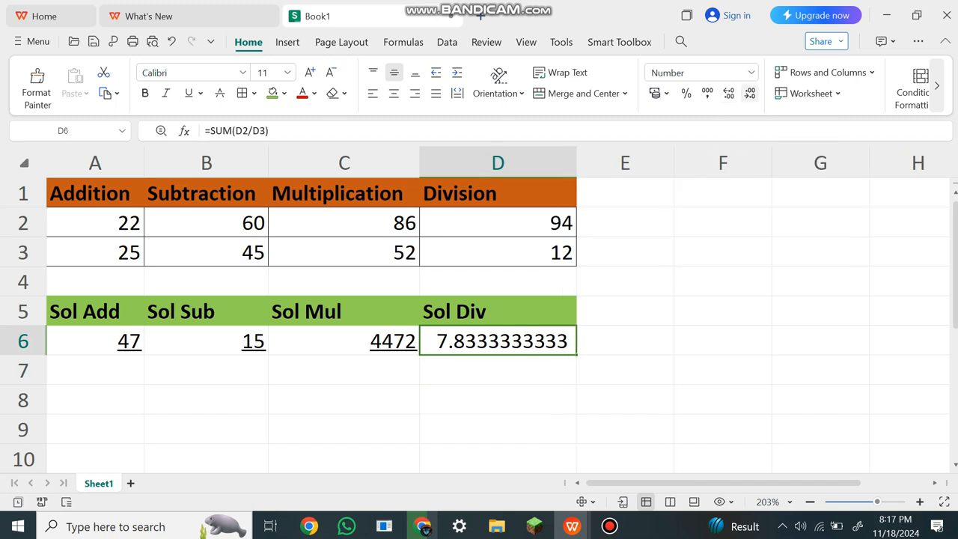
{"action": "left_click", "coordinate": [749, 93]}
{"action": "left_click", "coordinate": [750, 93]}
{"action": "left_click", "coordinate": [749, 93]}
{"action": "left_click", "coordinate": [750, 93]}
{"action": "left_click", "coordinate": [749, 93]}
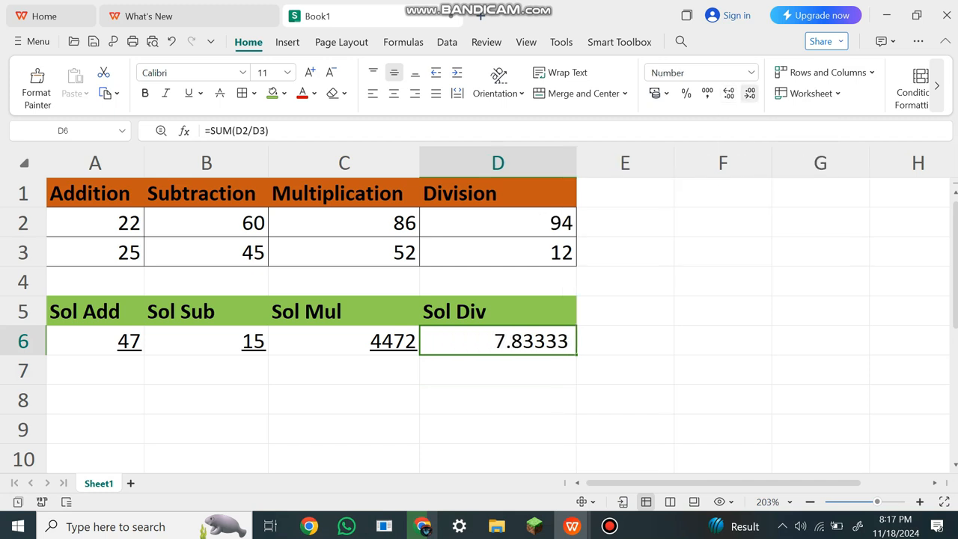
{"action": "left_click", "coordinate": [750, 93]}
{"action": "left_click", "coordinate": [750, 93]}
{"action": "left_click", "coordinate": [750, 93]}
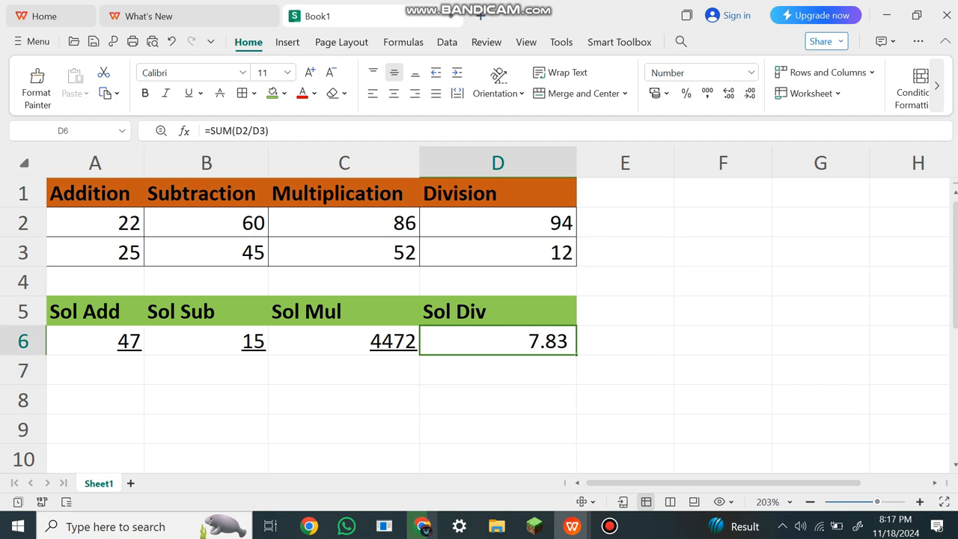
Step: Increase the Sol Div result in D6 to eight decimal places
{"action": "left_click", "coordinate": [728, 93]}
{"action": "left_click", "coordinate": [728, 93]}
{"action": "left_click", "coordinate": [729, 92]}
{"action": "left_click", "coordinate": [728, 93]}
{"action": "left_click", "coordinate": [729, 93]}
{"action": "left_click", "coordinate": [728, 93]}
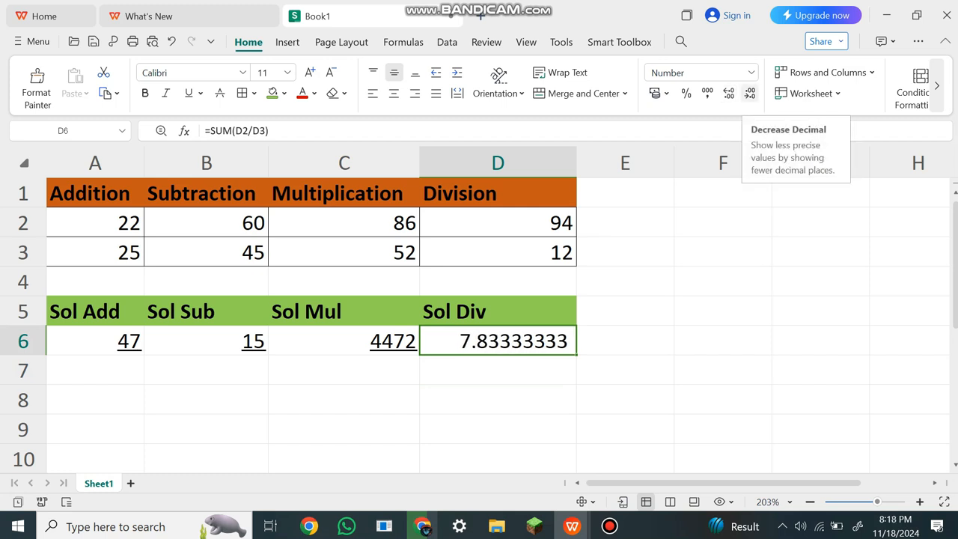
Step: Reduce the Sol Div result in D6 to three decimal places and underline it
{"action": "left_click", "coordinate": [748, 93]}
{"action": "left_click", "coordinate": [748, 93]}
{"action": "left_click", "coordinate": [748, 93]}
{"action": "left_click", "coordinate": [749, 93]}
{"action": "left_click", "coordinate": [749, 93]}
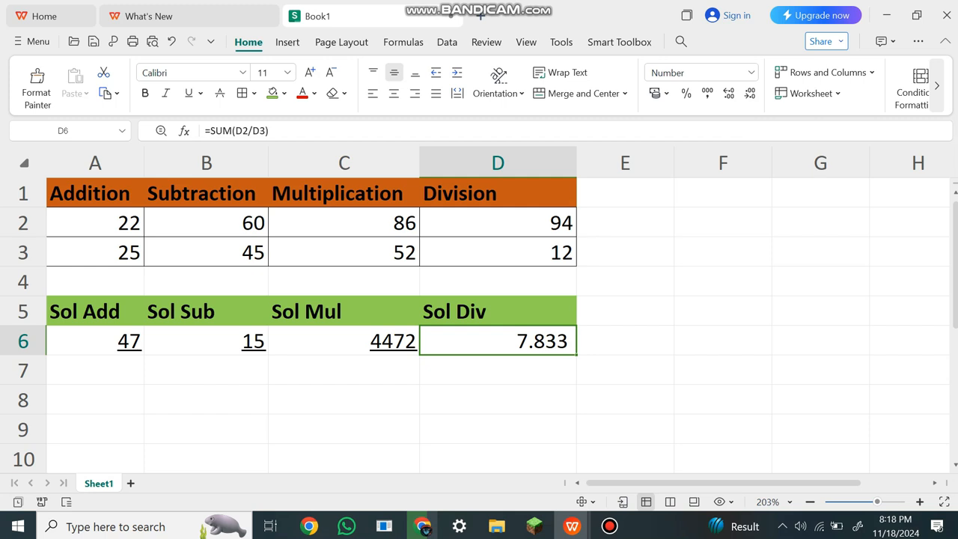
{"action": "left_click", "coordinate": [188, 92]}
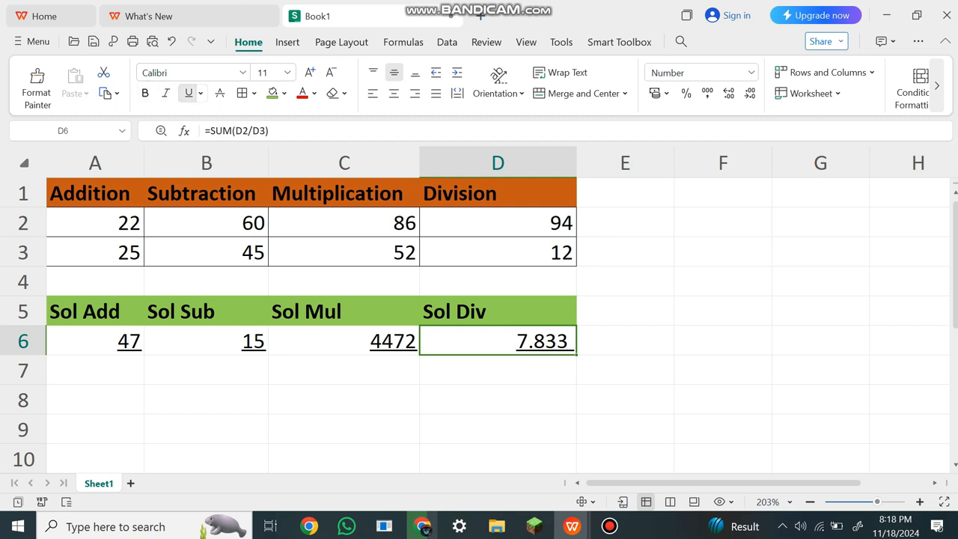
Step: Centre the four results in A6:D6 horizontally and check the formula behind each one
{"action": "left_click_drag", "start_coordinate": [95, 223], "coordinate": [498, 252]}
{"action": "left_click_drag", "start_coordinate": [96, 341], "coordinate": [498, 341]}
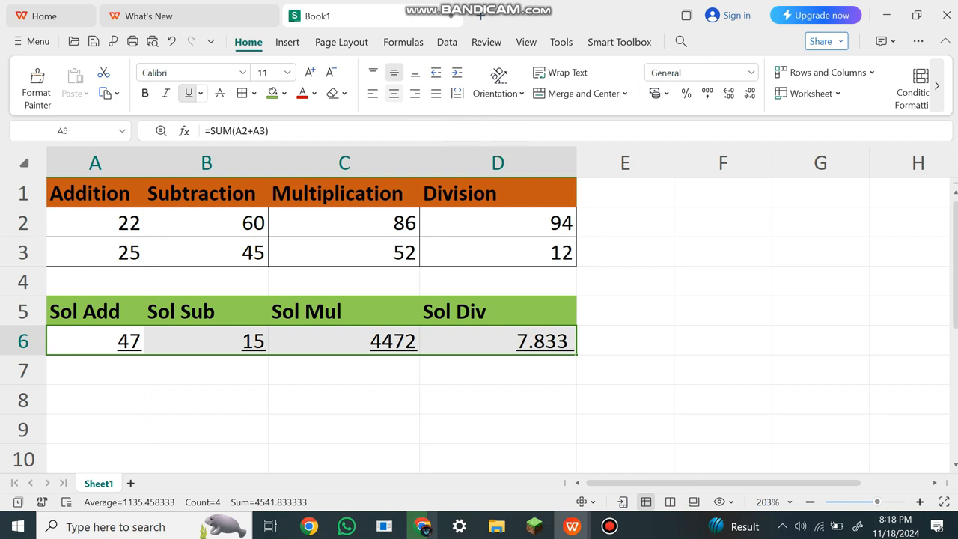
{"action": "left_click", "coordinate": [394, 93]}
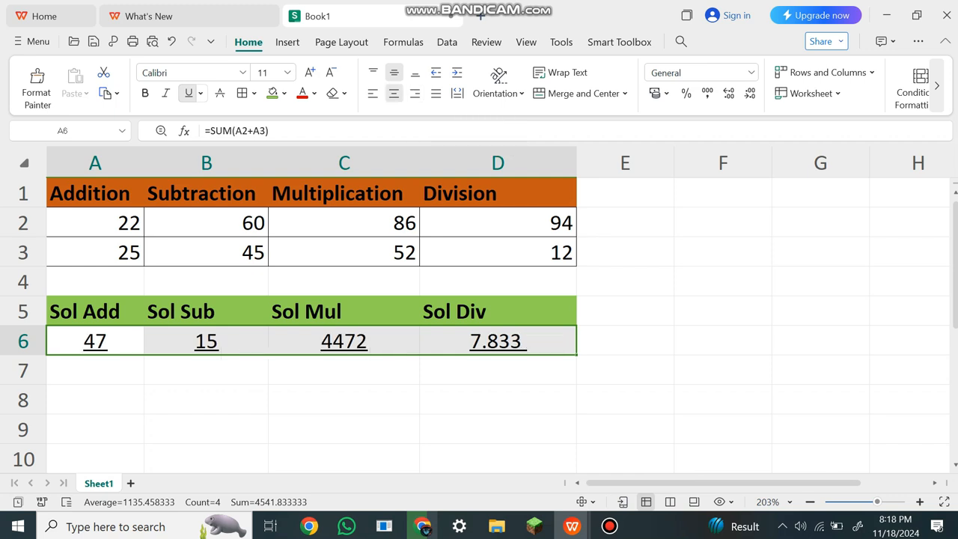
{"action": "left_click", "coordinate": [497, 399]}
{"action": "left_click", "coordinate": [95, 341]}
{"action": "left_click", "coordinate": [207, 342]}
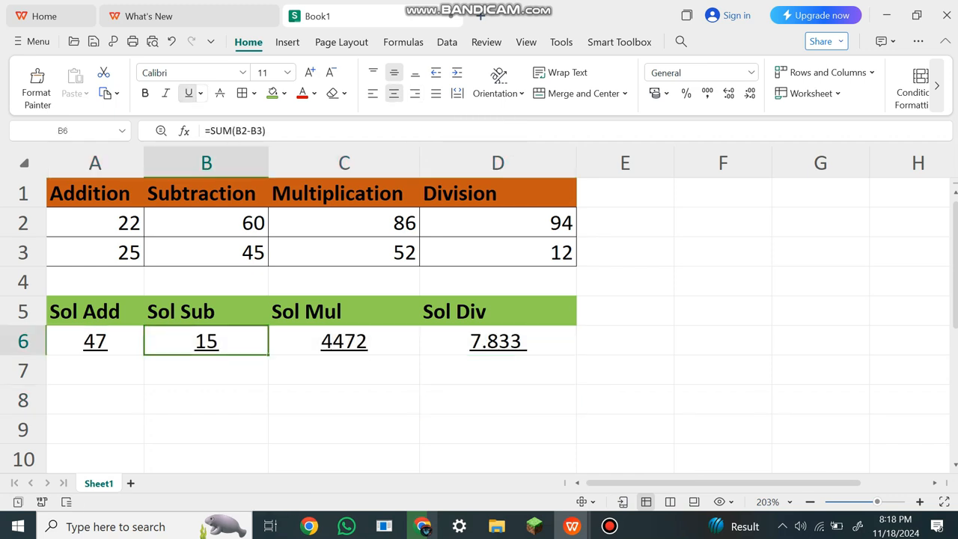
{"action": "left_click", "coordinate": [344, 342]}
{"action": "left_click", "coordinate": [498, 341]}
Step: Left-align the input values in A2:D3
{"action": "left_click_drag", "start_coordinate": [95, 223], "coordinate": [501, 253]}
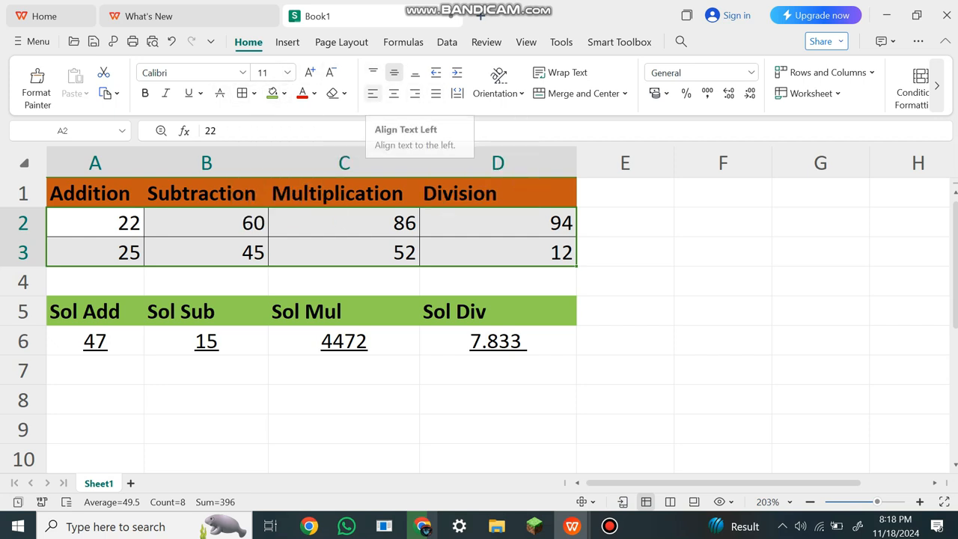
{"action": "left_click", "coordinate": [372, 93]}
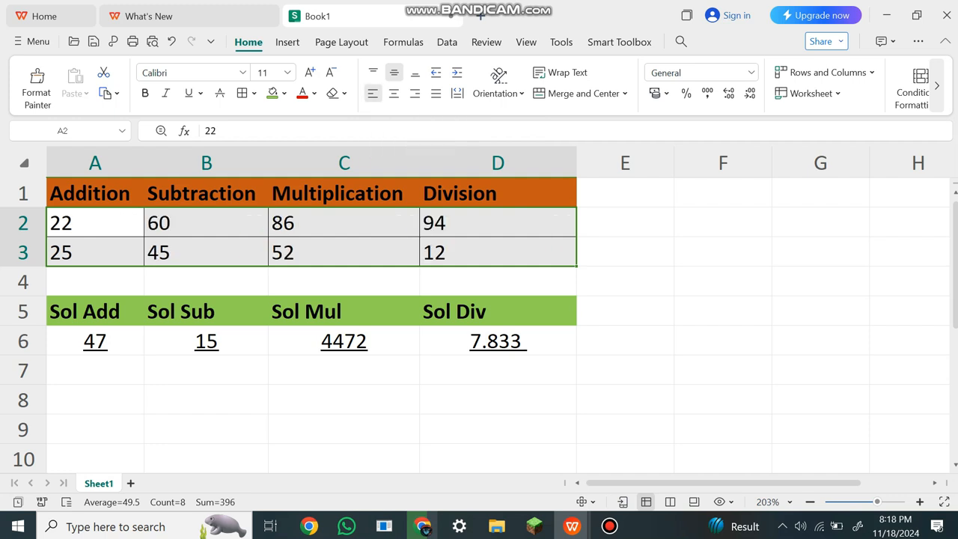
{"action": "left_click", "coordinate": [625, 281]}
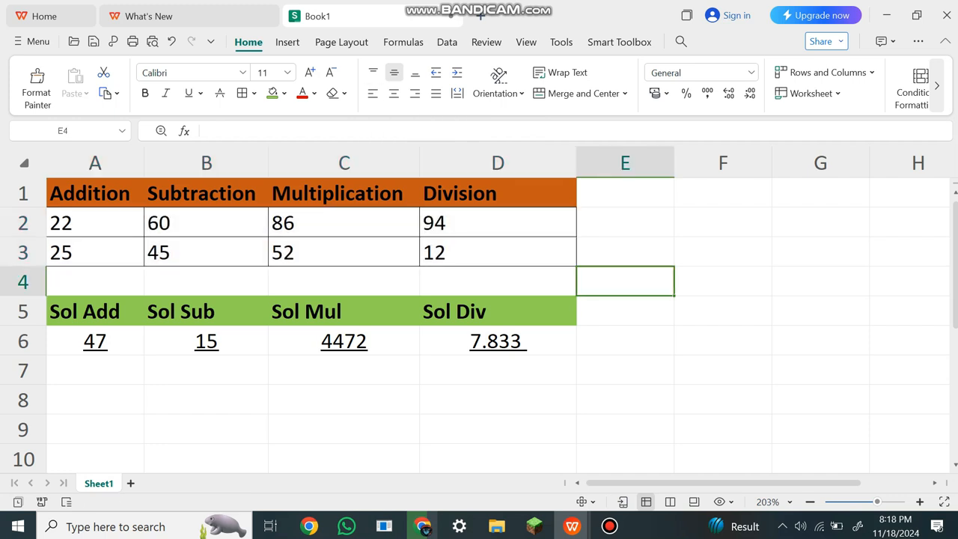
Step: Right-align the input values in A2:D3
{"action": "left_click_drag", "start_coordinate": [498, 253], "coordinate": [95, 223]}
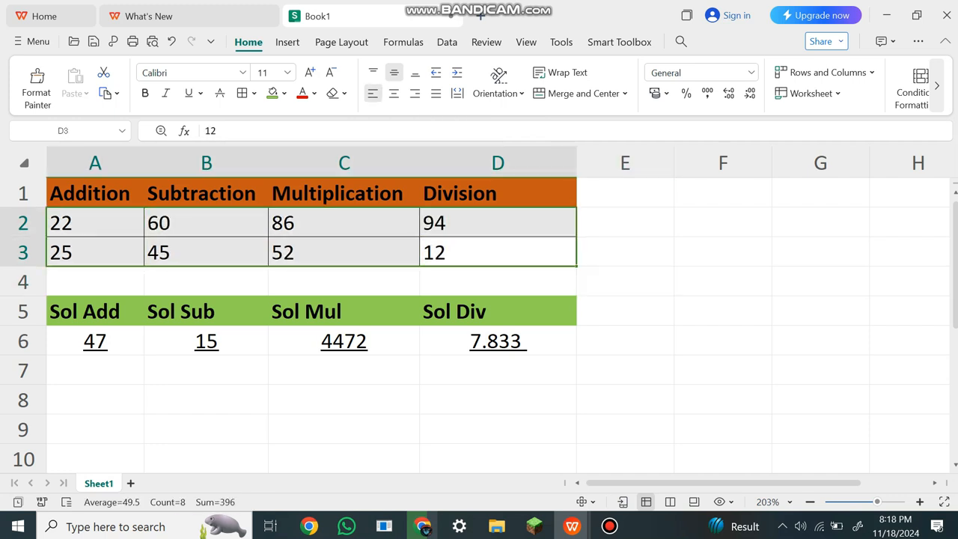
{"action": "left_click", "coordinate": [415, 93]}
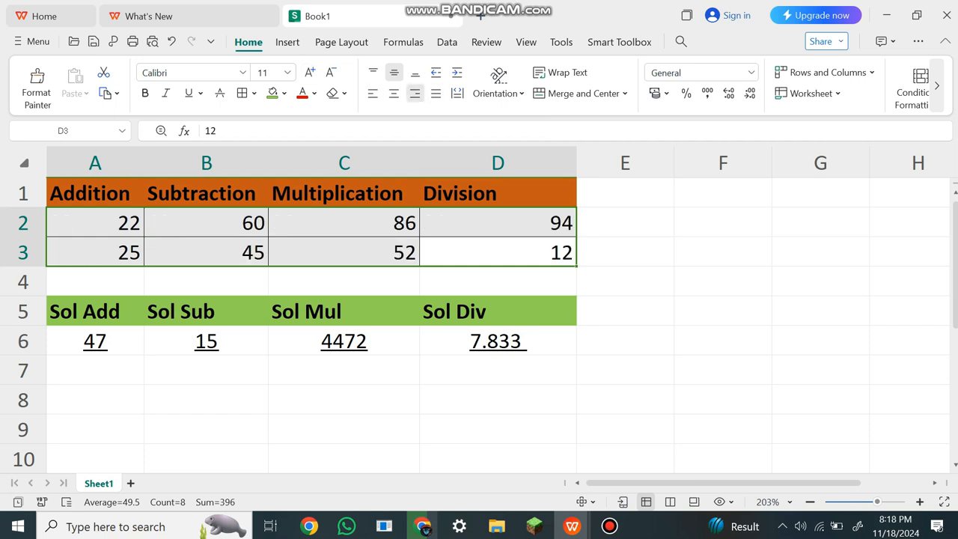
{"action": "left_click", "coordinate": [625, 253]}
{"action": "left_click", "coordinate": [498, 429]}
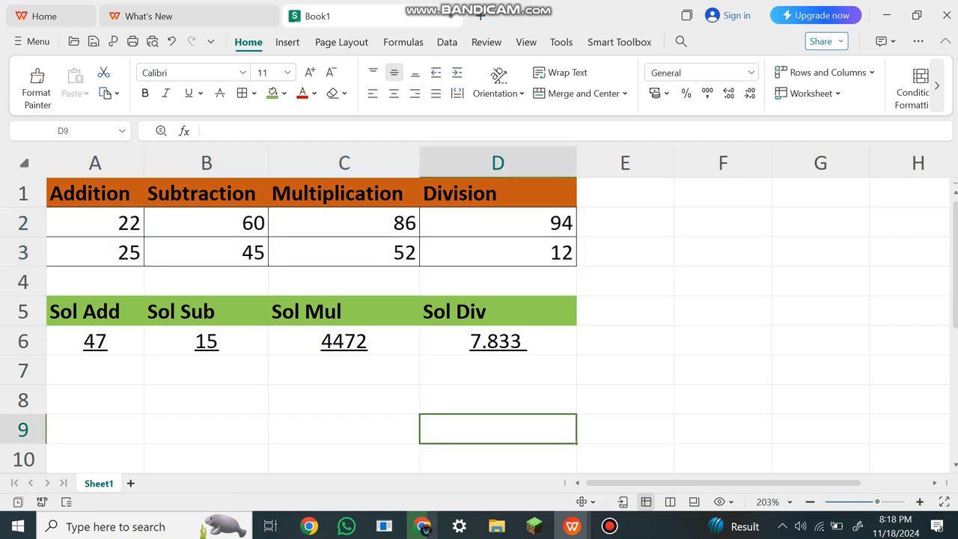
Step: Italicise the input values in A2:D3
{"action": "left_click", "coordinate": [625, 370]}
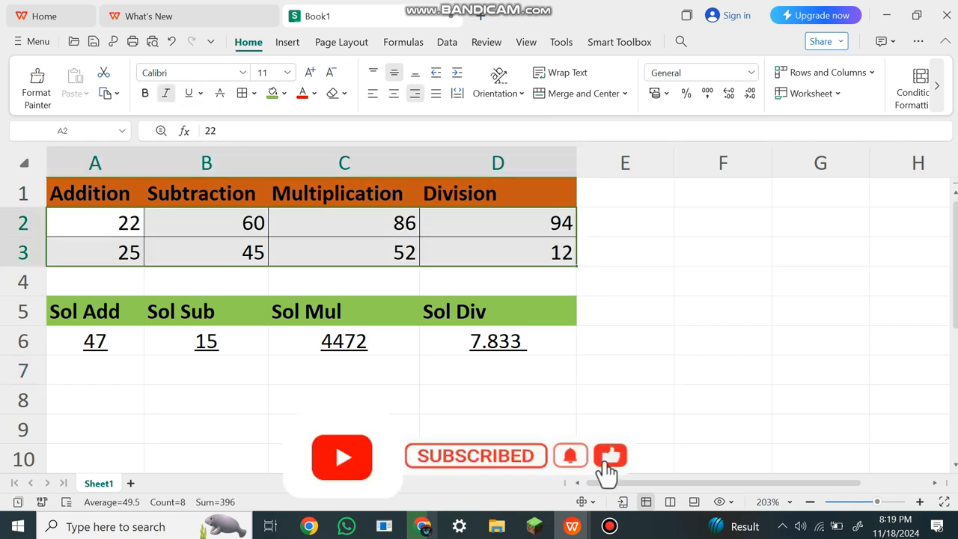
{"action": "left_click", "coordinate": [167, 93]}
{"action": "left_click", "coordinate": [722, 252]}
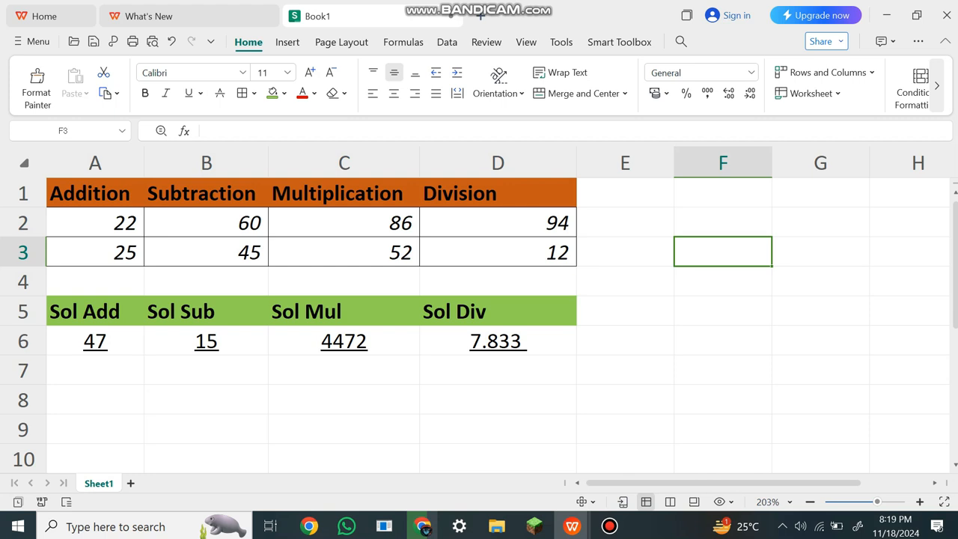
{"action": "left_click", "coordinate": [610, 527]}
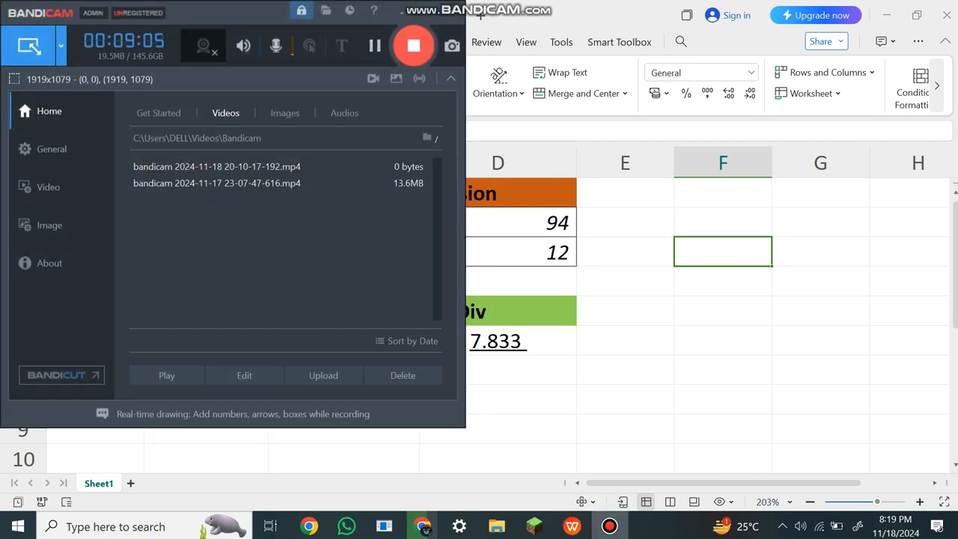